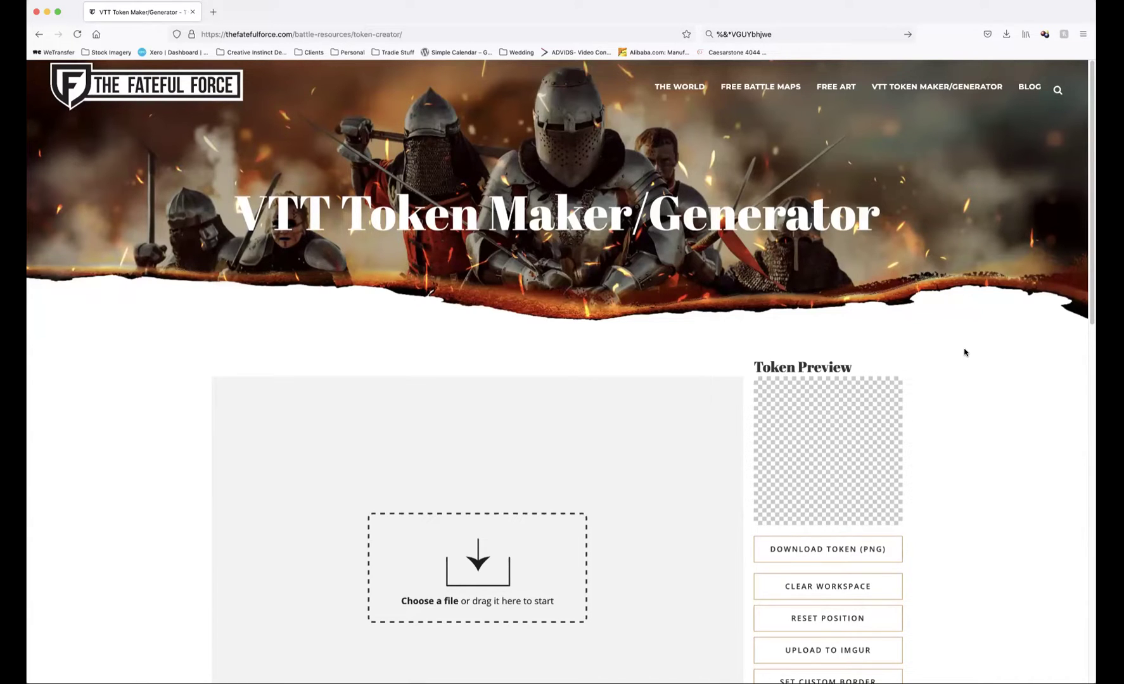
# Scroll down to bring the empty drop zone, token preview and border settings into view
pyautogui.scroll(-3, 959, 337)
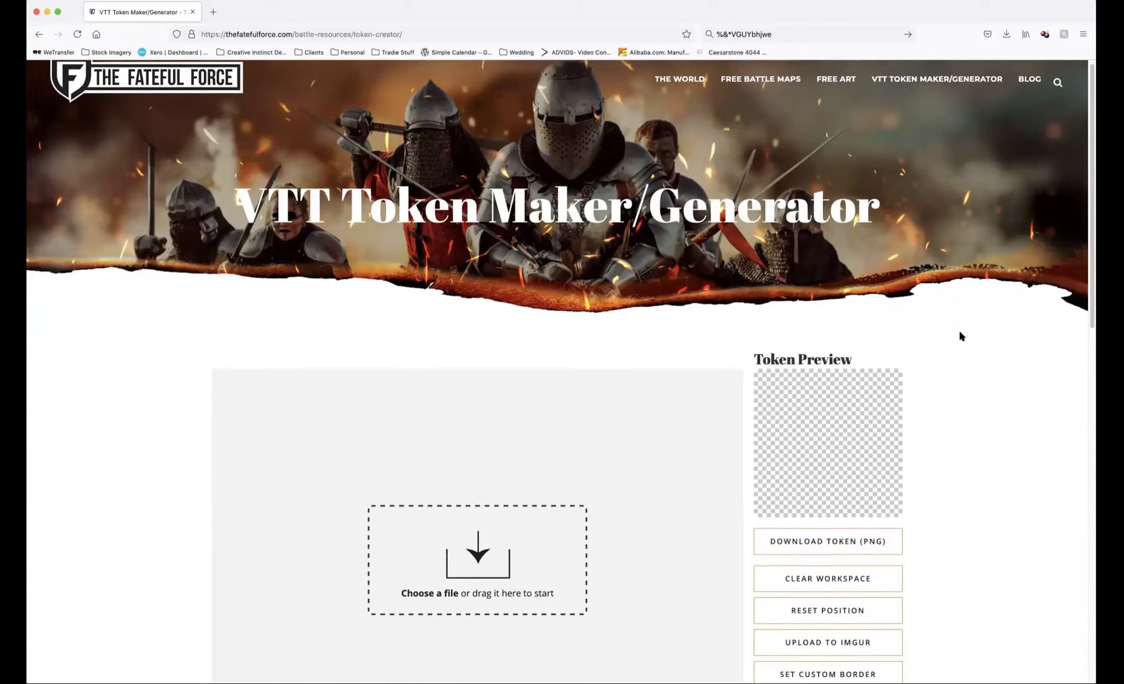
pyautogui.scroll(-5, 960, 336)
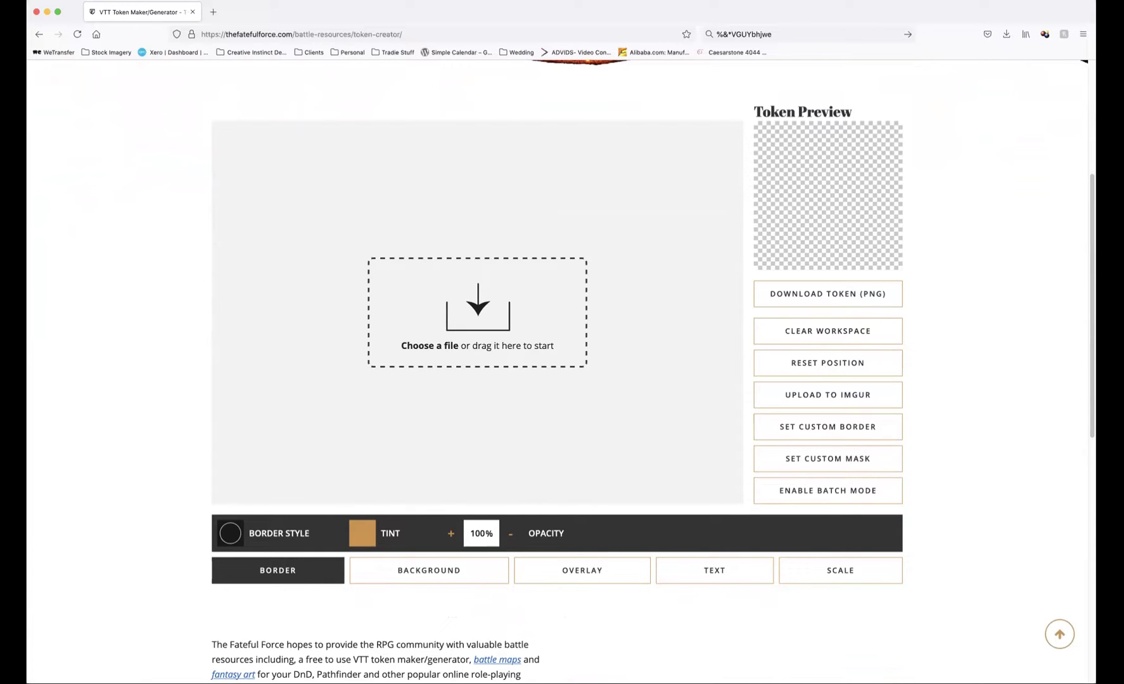
# Load the knight image, enlarge it and centre his helmeted head in the gold circle
pyautogui.moveTo(450, 300); pyautogui.dragTo(480, 316)
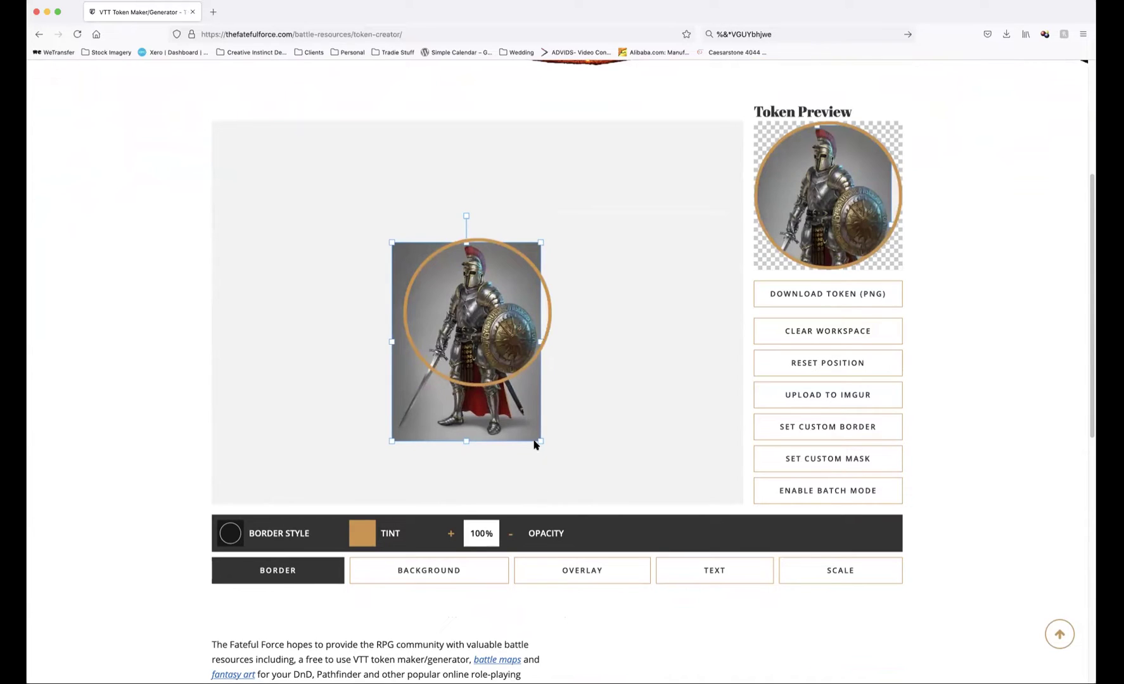
pyautogui.moveTo(537, 437); pyautogui.dragTo(674, 567)
pyautogui.moveTo(626, 393); pyautogui.dragTo(574, 393)
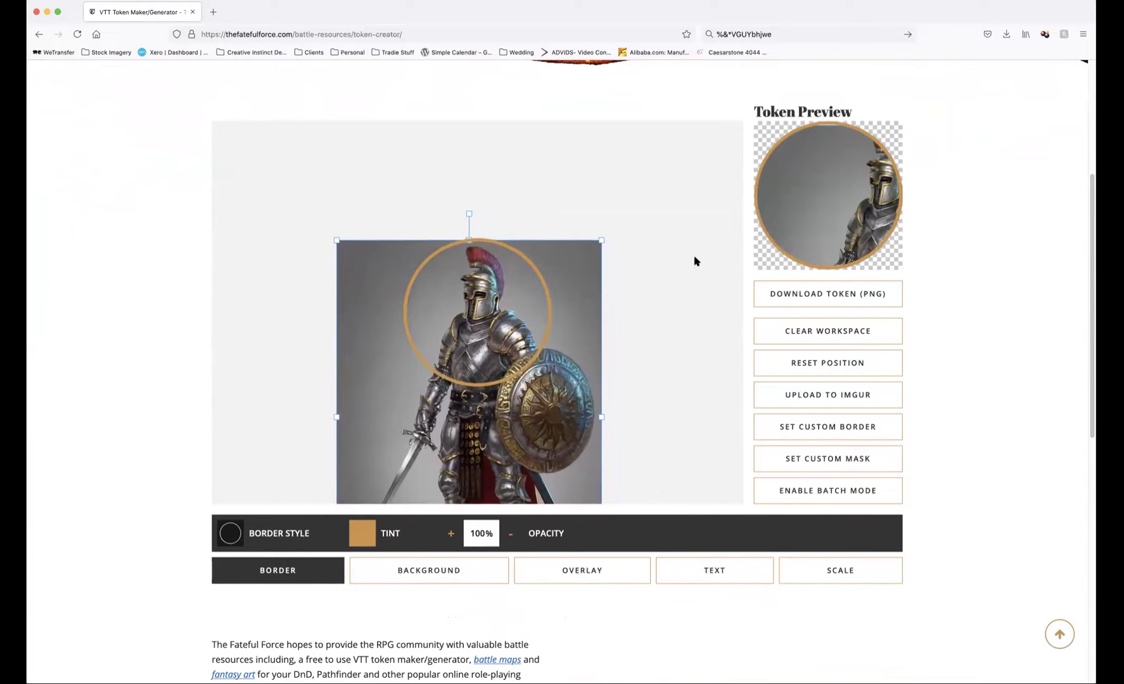
pyautogui.moveTo(526, 449); pyautogui.dragTo(528, 446)
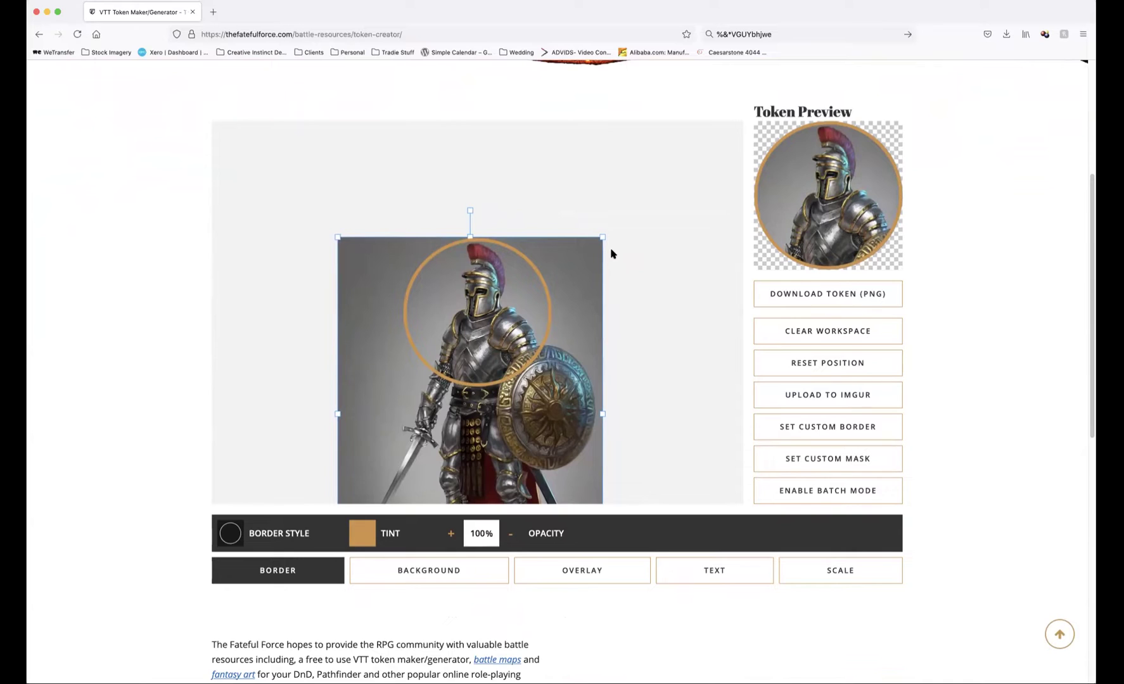
# Switch the token border style from the plain gold circle to the bronze ring
pyautogui.click(230, 534)
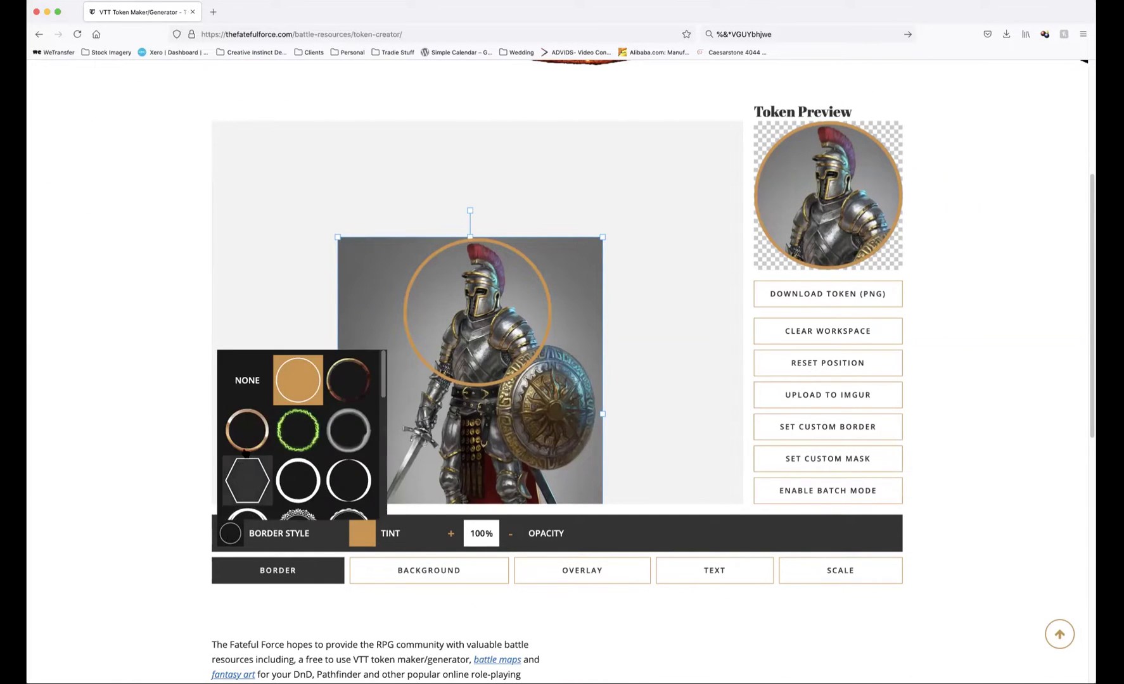
pyautogui.click(247, 416)
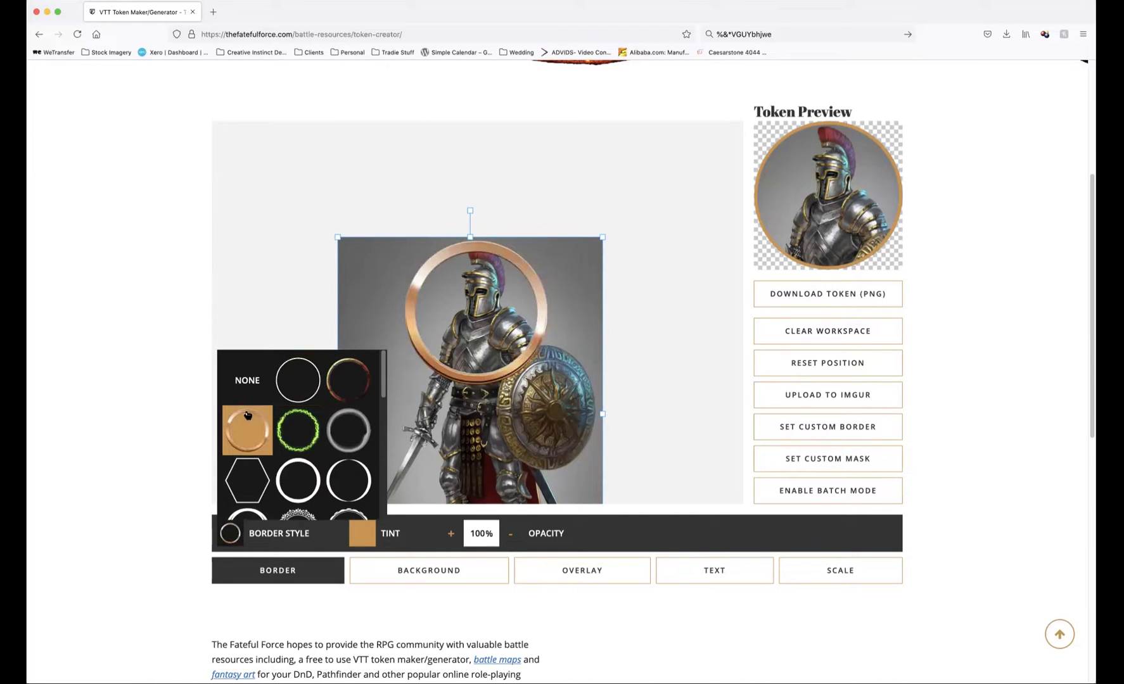
pyautogui.click(666, 271)
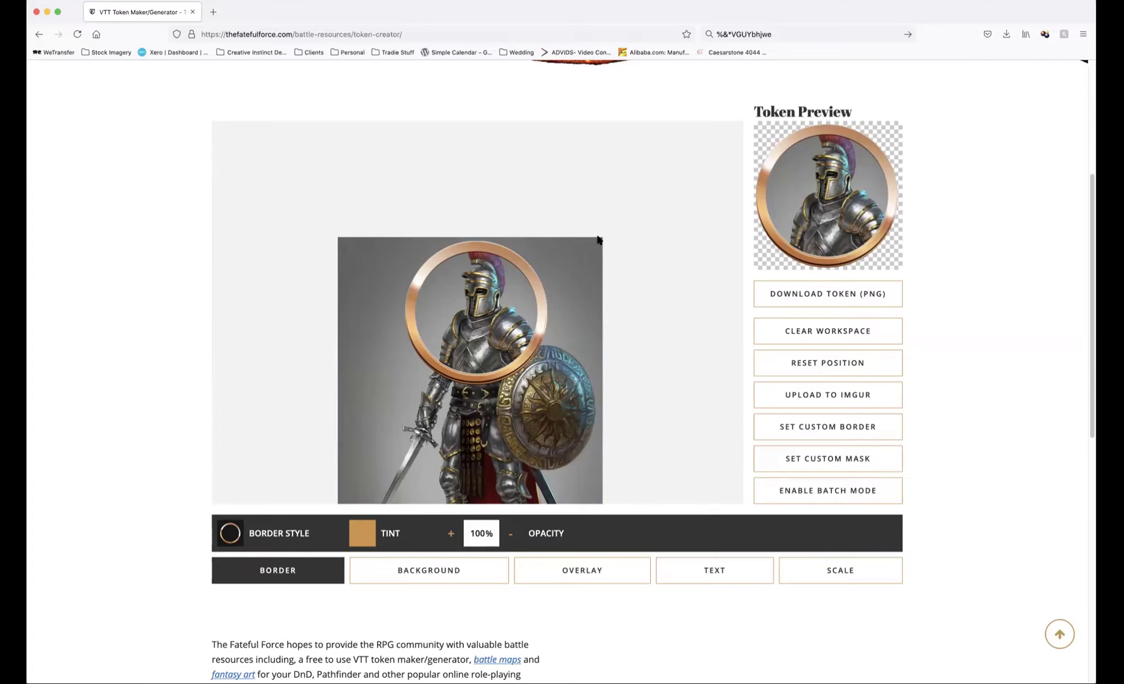
# Try a light grey tint, then a green #98EF65 tint on the ring border
pyautogui.click(362, 535)
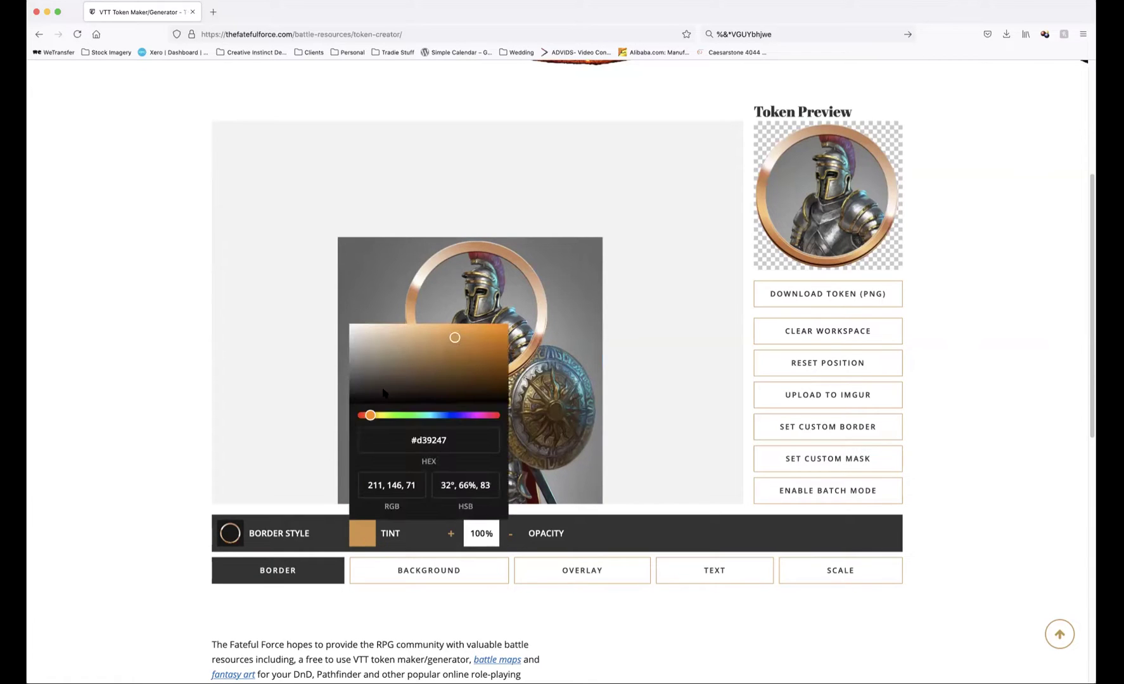
pyautogui.moveTo(457, 336); pyautogui.dragTo(319, 336)
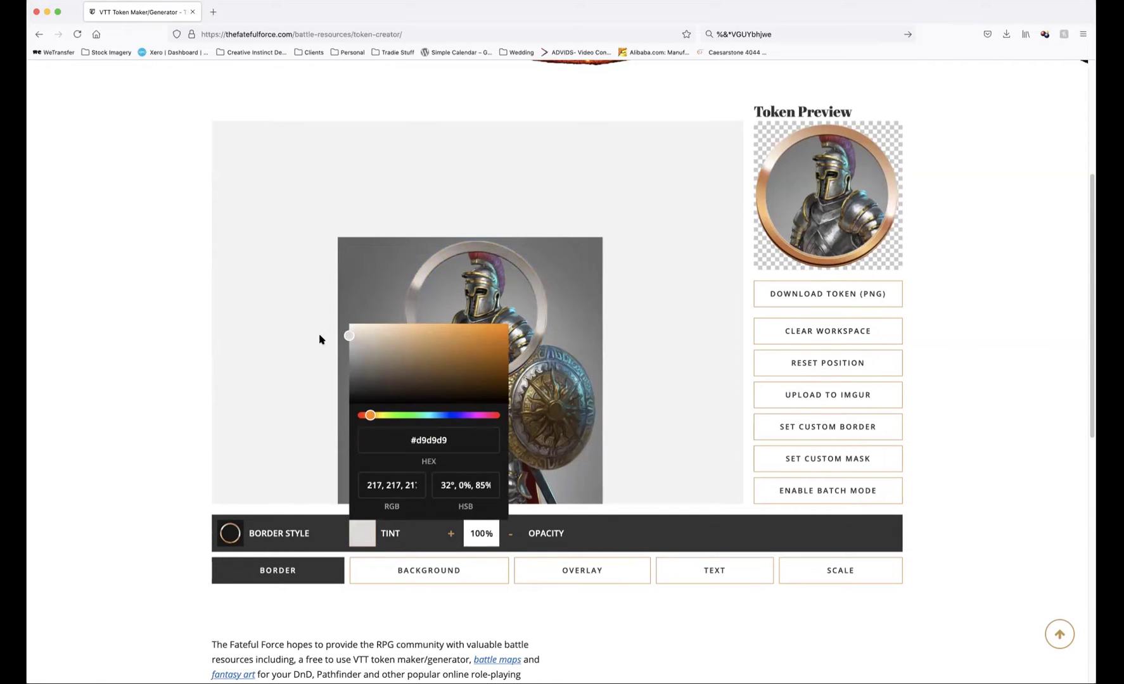
pyautogui.click(275, 336)
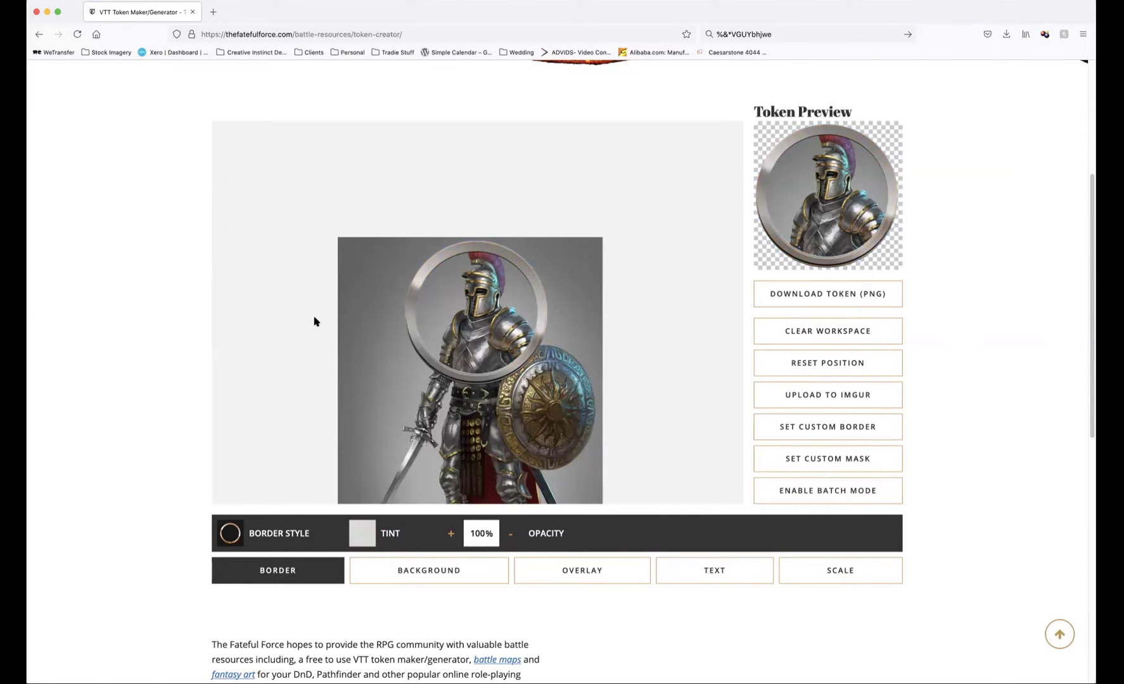
pyautogui.click(362, 539)
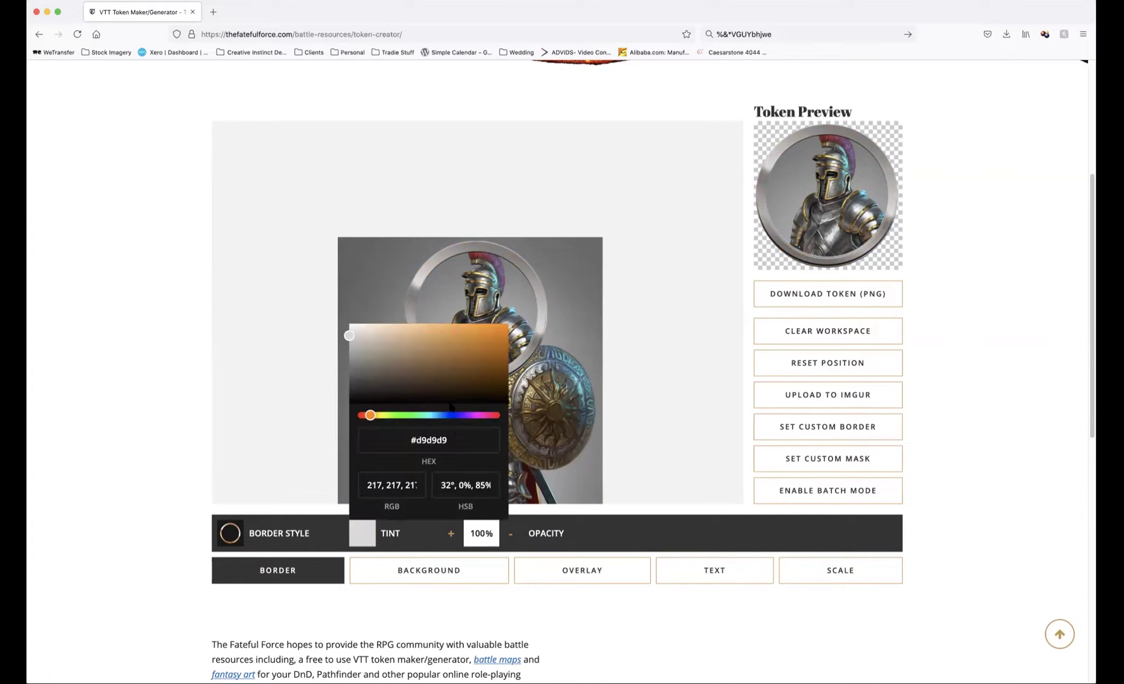
pyautogui.moveTo(446, 443); pyautogui.dragTo(422, 440)
pyautogui.click(415, 441)
pyautogui.press('BackSpace')
pyautogui.press('BackSpace')
pyautogui.press('BackSpace')
pyautogui.press('BackSpace')
pyautogui.press('BackSpace')
pyautogui.press('BackSpace')
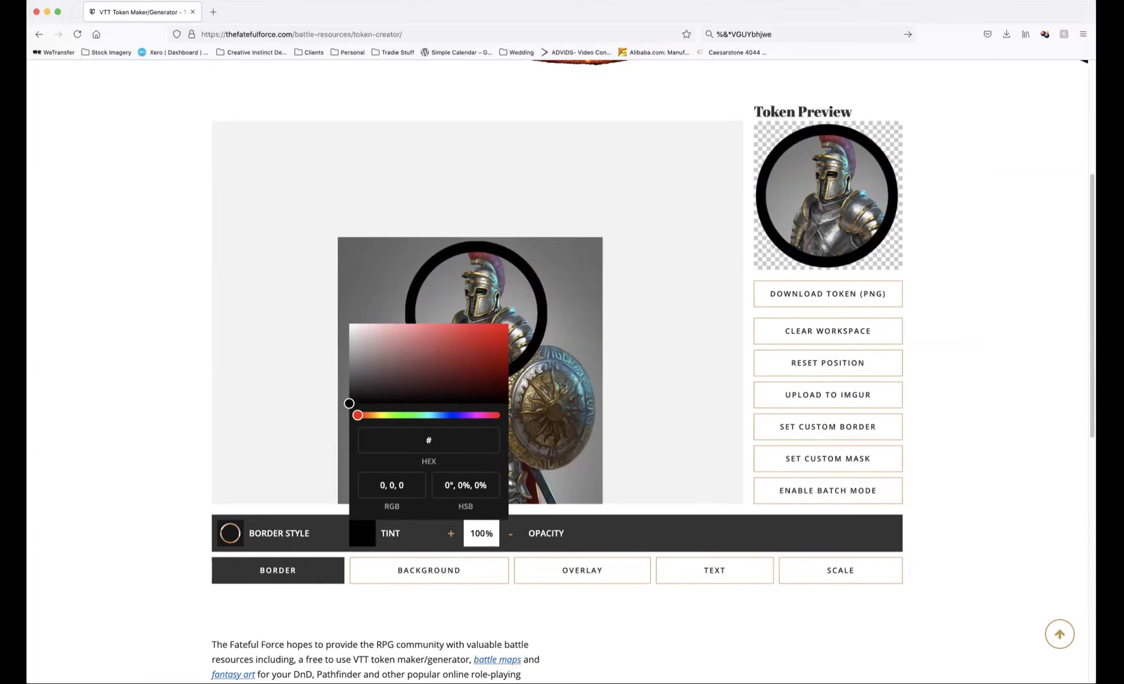
pyautogui.write('98EF65')
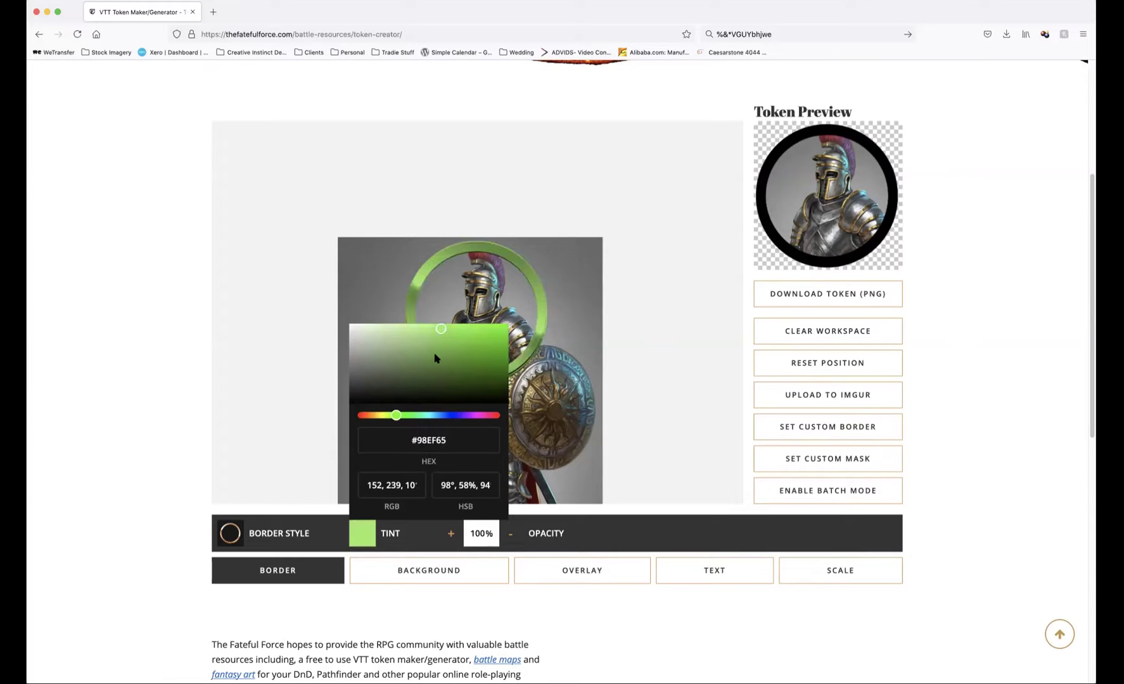
pyautogui.click(677, 311)
# Shift the border tint hue to blue and darken it to dark teal #235d68
pyautogui.click(371, 530)
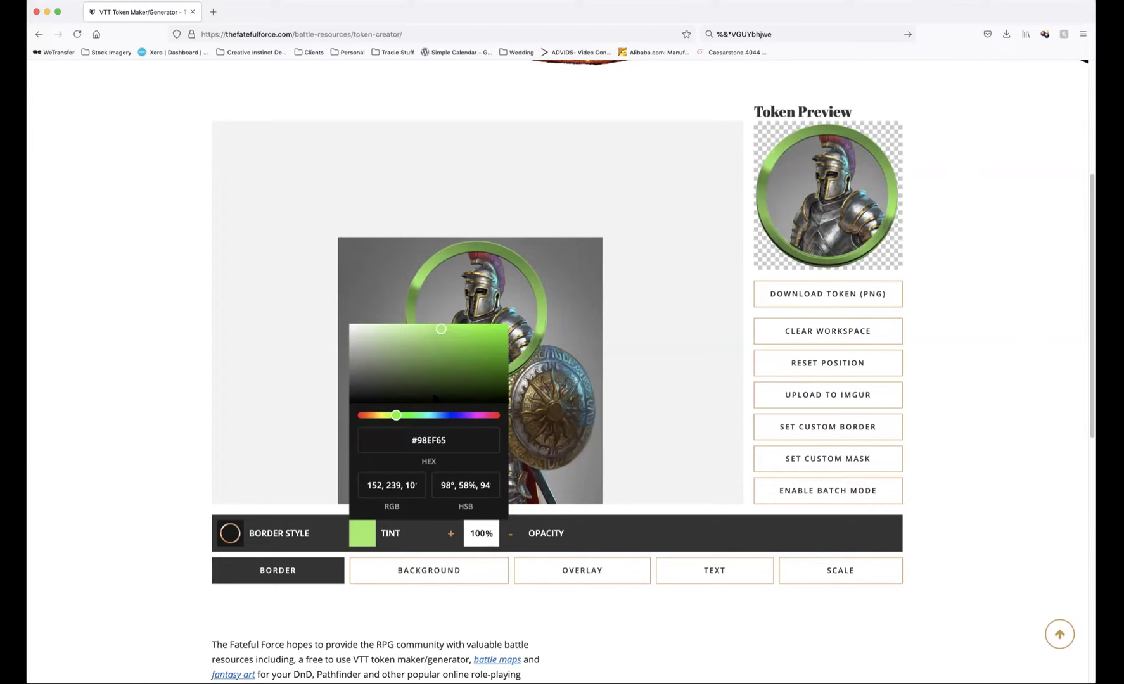
pyautogui.moveTo(404, 415); pyautogui.dragTo(434, 417)
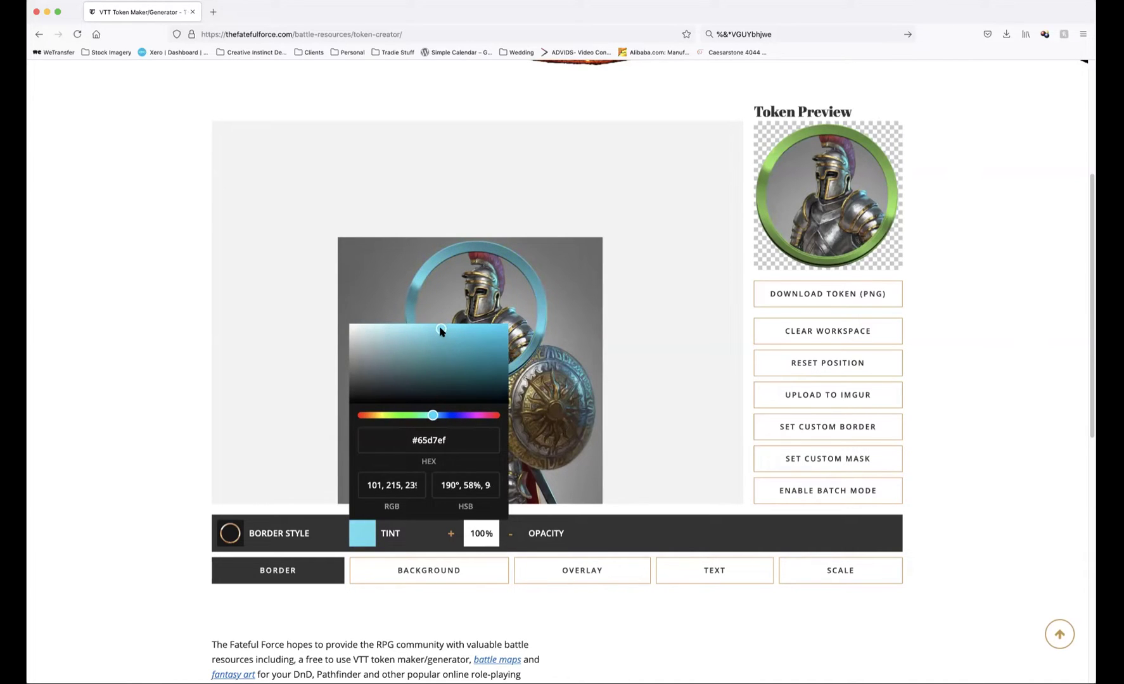
pyautogui.moveTo(441, 330); pyautogui.dragTo(451, 370)
pyautogui.click(672, 324)
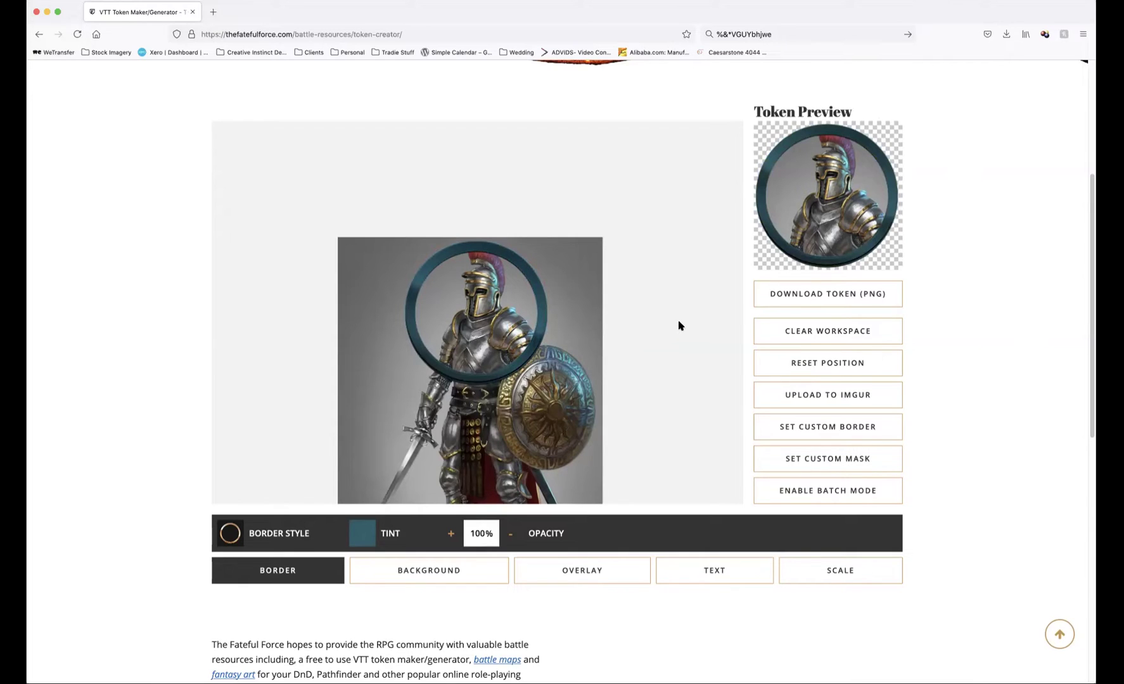
pyautogui.scroll(1, 702, 358)
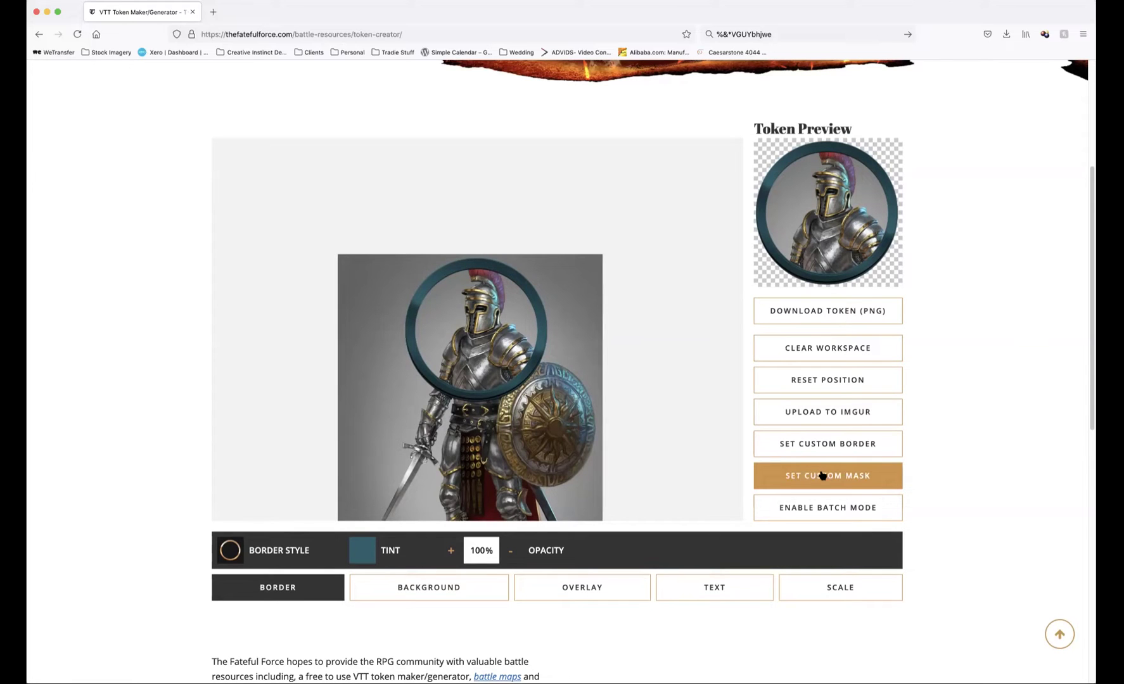
# Clear the knight and teal border from the workspace and confirm the prompt
pyautogui.click(849, 350)
pyautogui.click(638, 389)
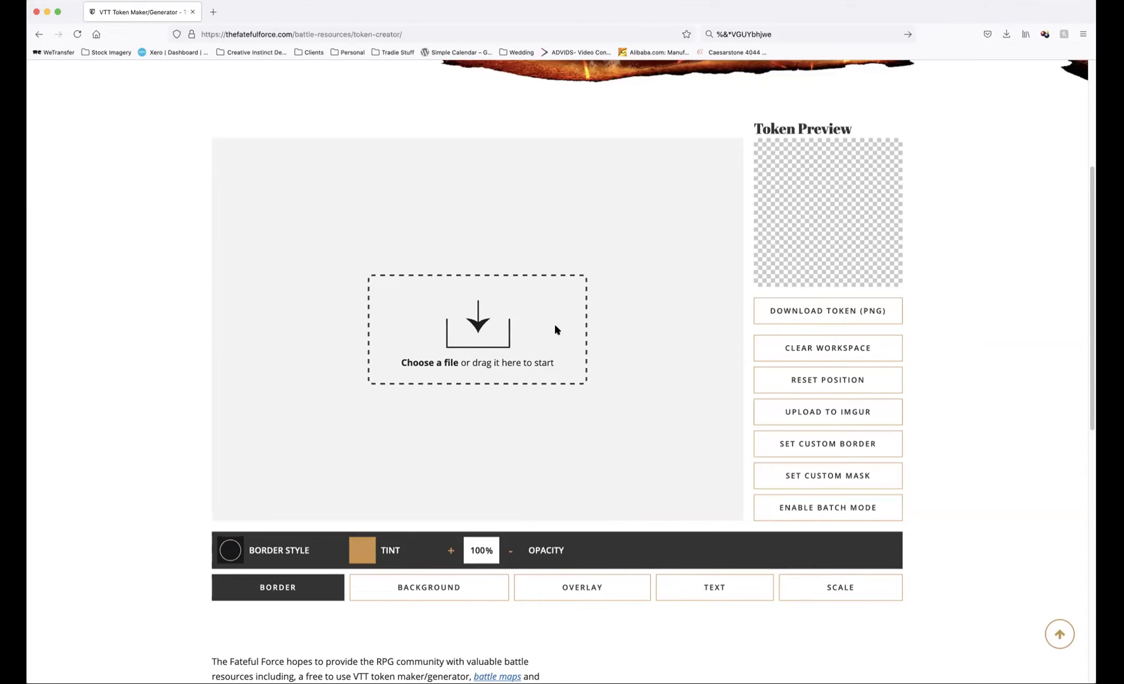
pyautogui.press('super+Tab')
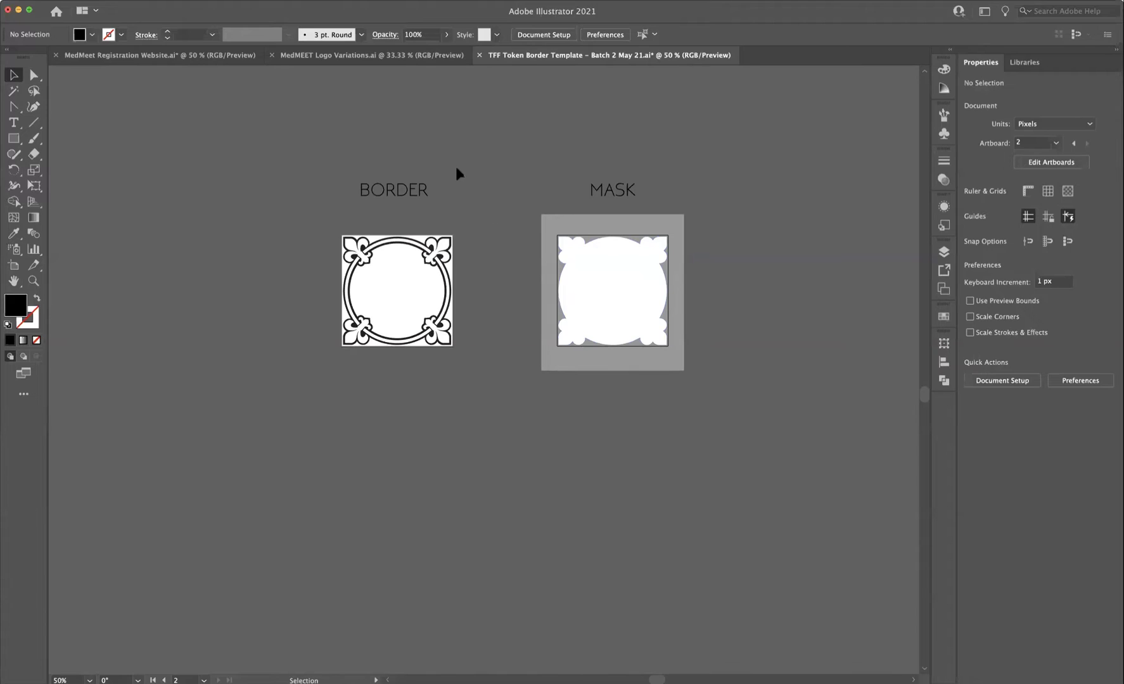
pyautogui.scroll(2, 476, 244)
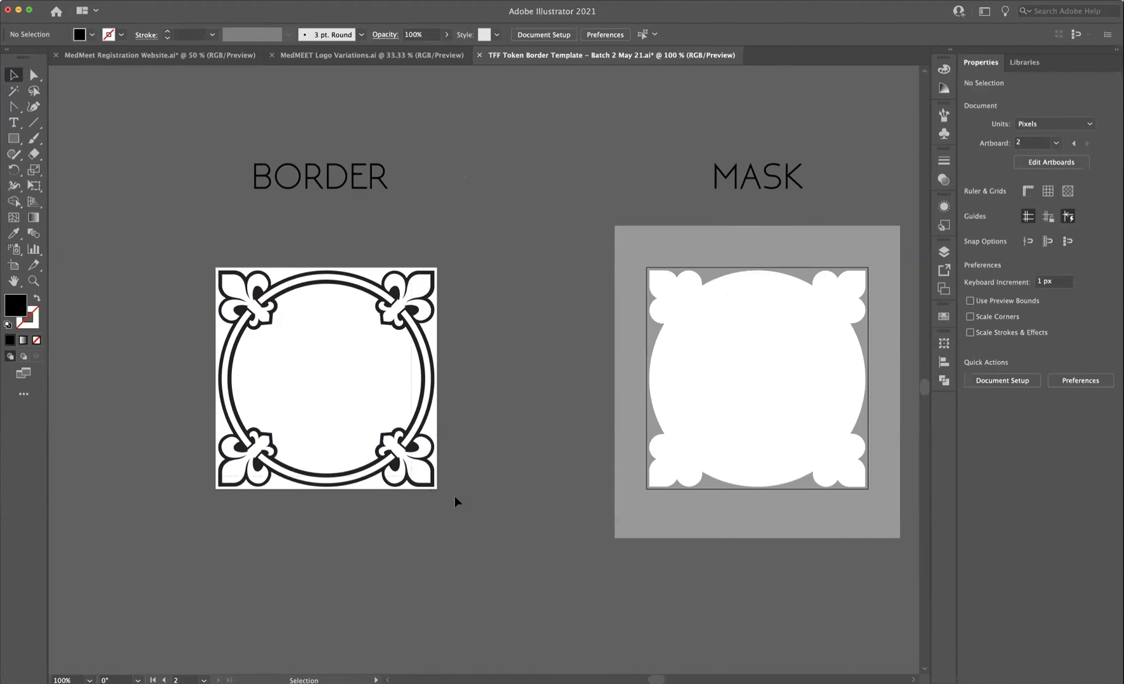
pyautogui.hscroll(3, 673, 598)
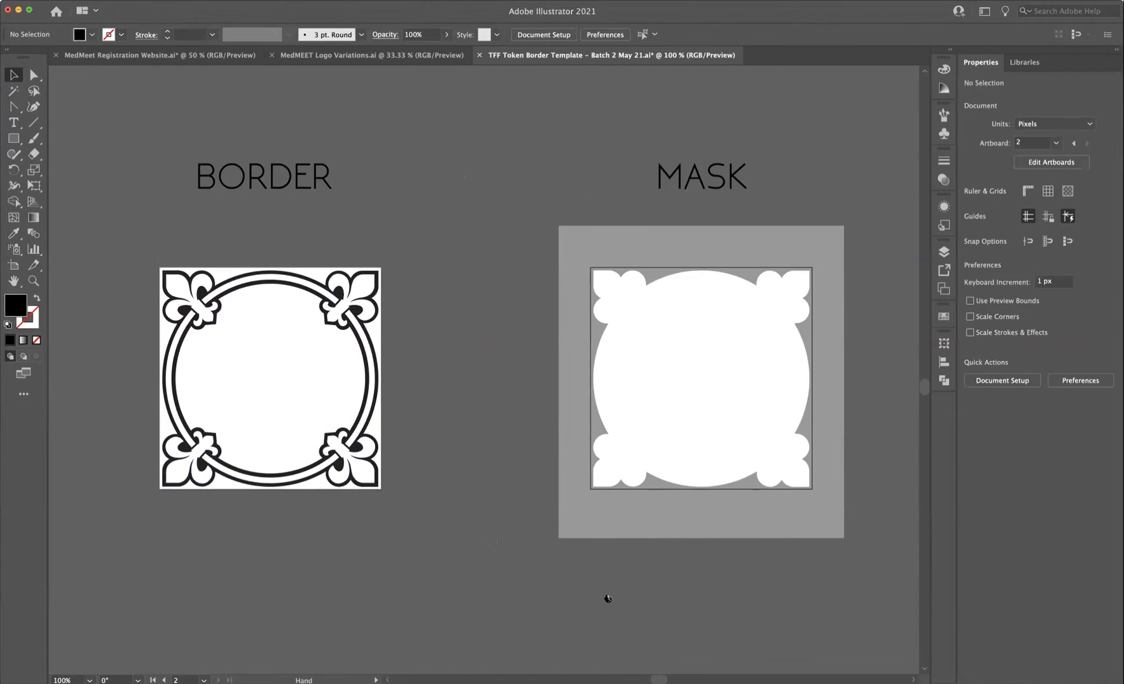
pyautogui.hotkey('ctrl', 'a')
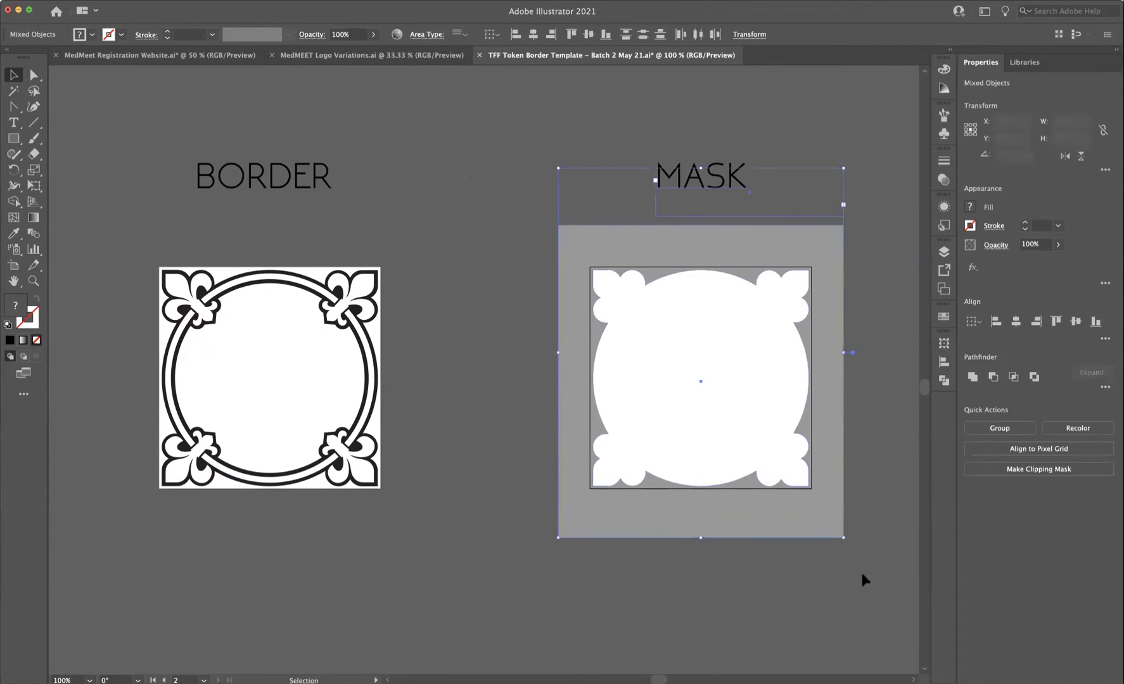
pyautogui.click(862, 577)
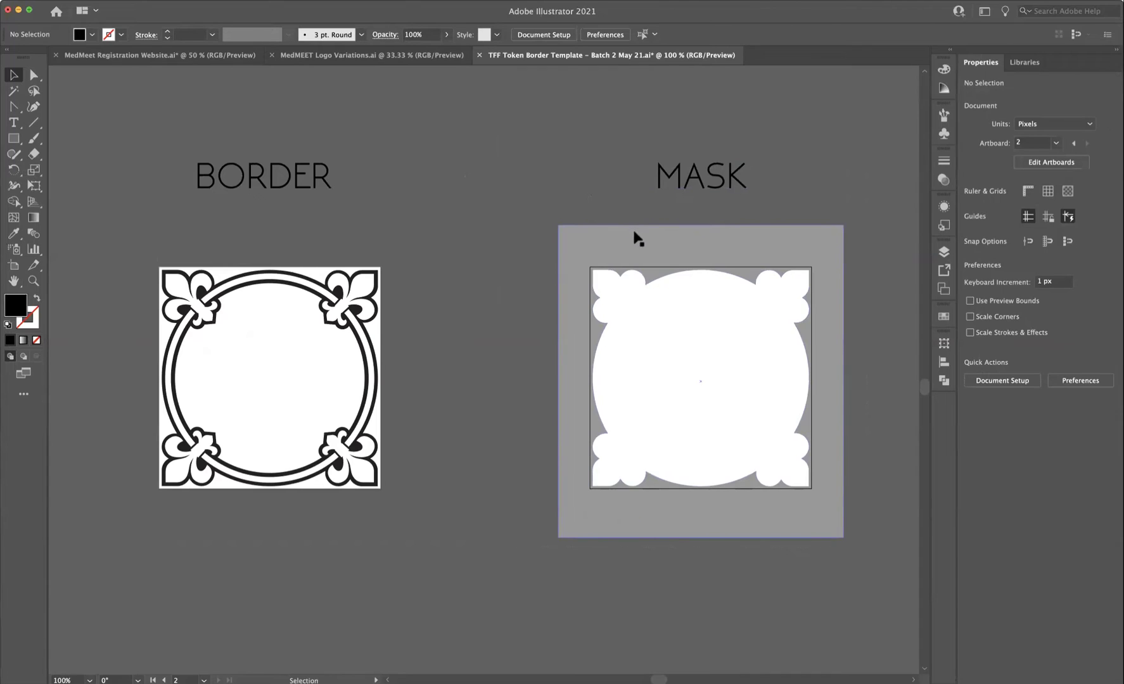
pyautogui.moveTo(584, 236); pyautogui.dragTo(581, 561)
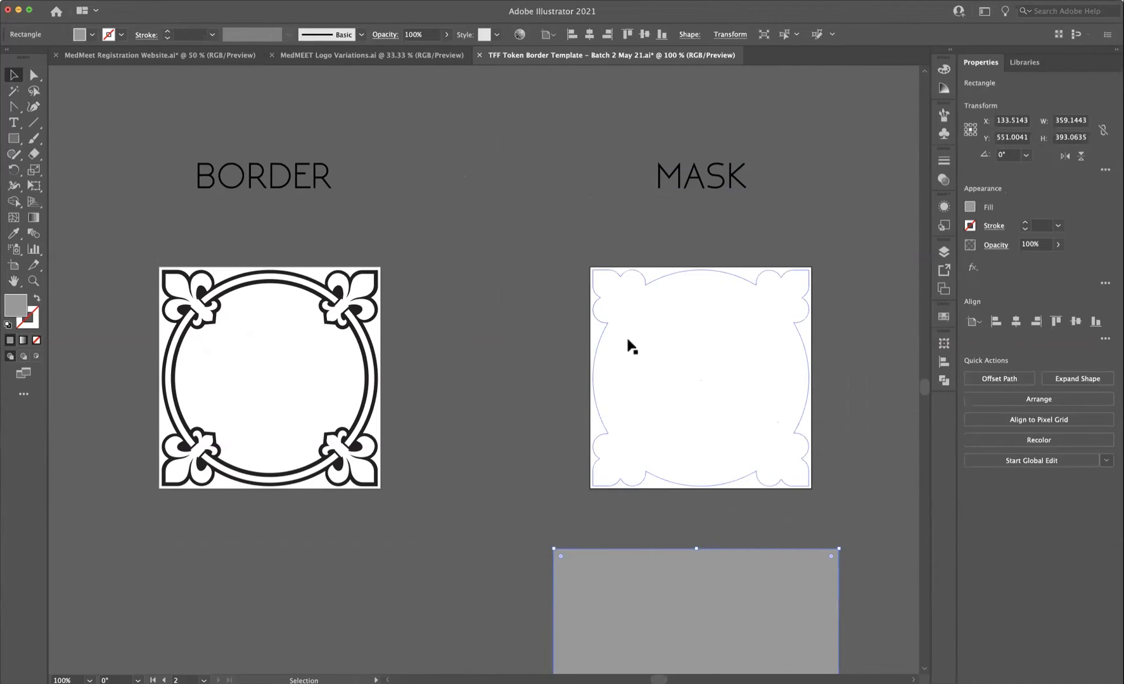
pyautogui.moveTo(736, 598); pyautogui.dragTo(741, 277)
pyautogui.click(524, 199)
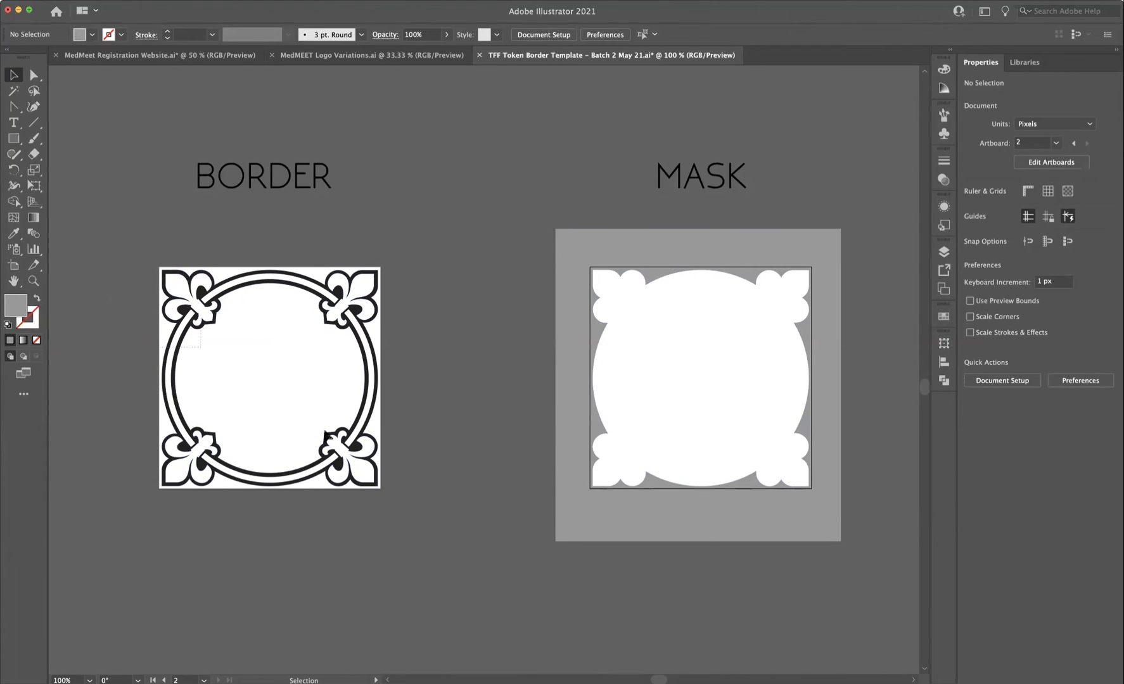
# Check the fleur-de-lis border in front of the mask, then return it to the BORDER artboard
pyautogui.click(328, 437)
pyautogui.moveTo(396, 447); pyautogui.dragTo(780, 408)
pyautogui.rightClick(781, 409)
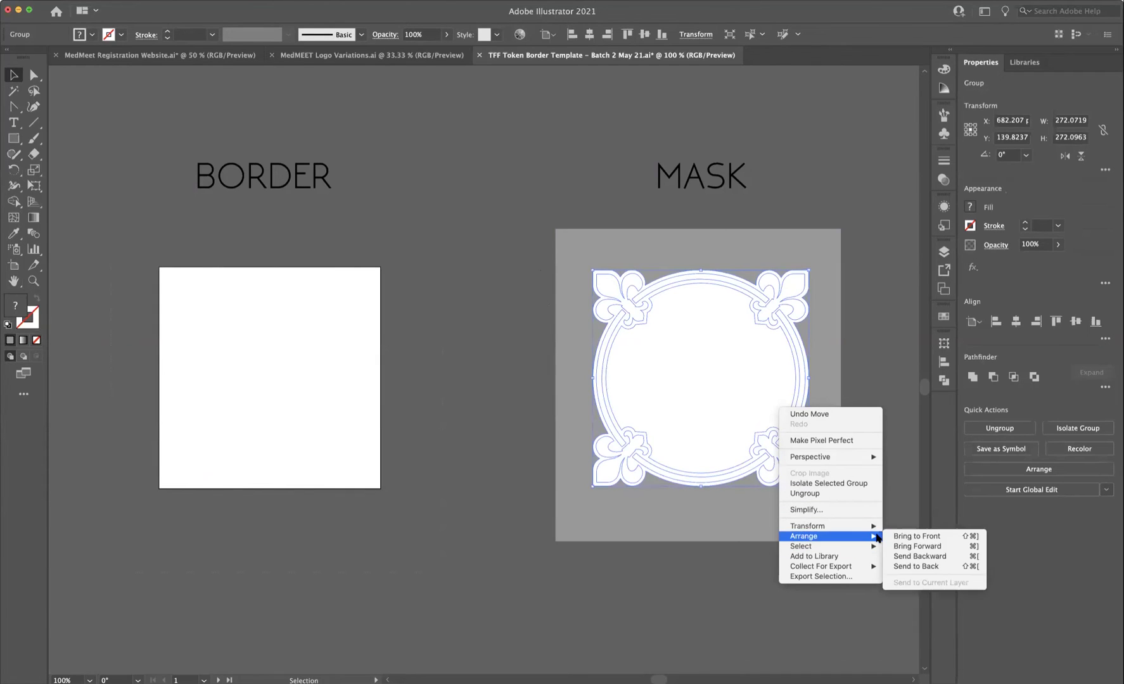
pyautogui.click(903, 537)
pyautogui.click(783, 642)
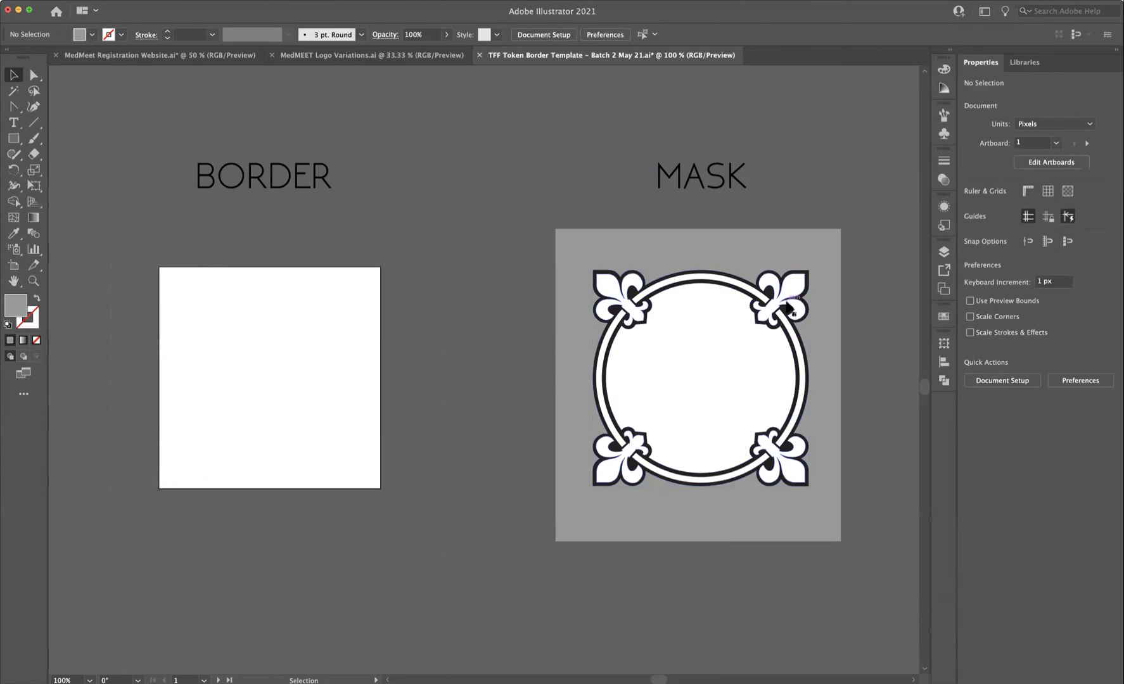
pyautogui.moveTo(788, 298); pyautogui.dragTo(331, 356)
pyautogui.press('super+shift+a')
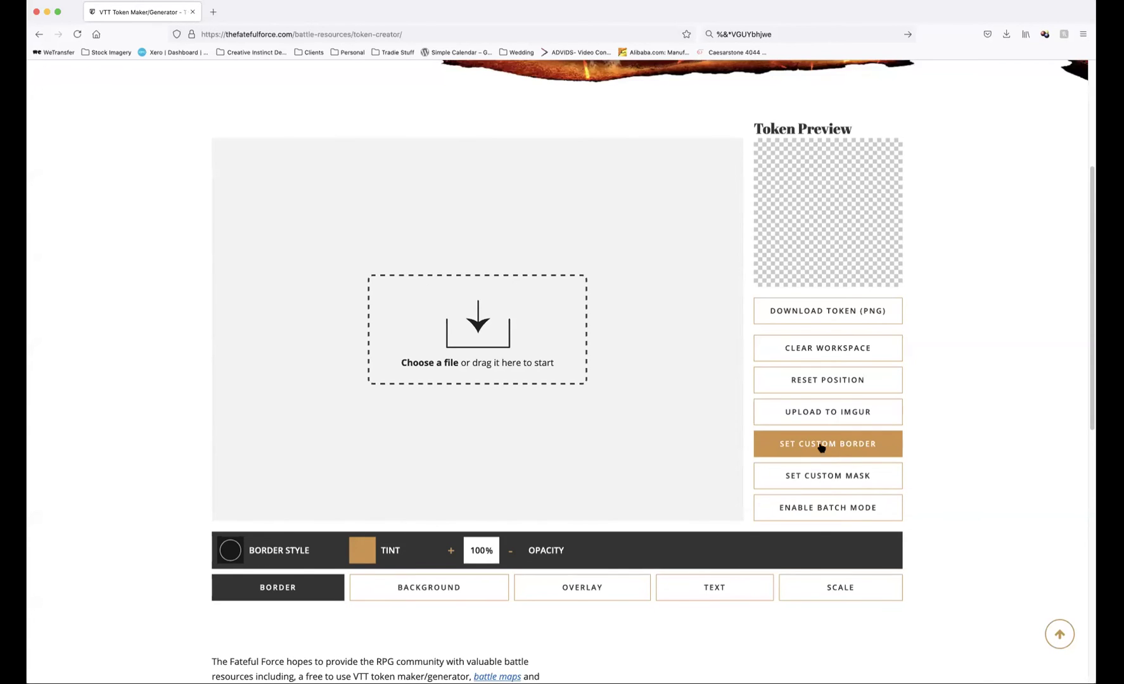
# Set TFF Token Border - Batch 2-03.png from the Batch 2 folder as the custom border
pyautogui.click(821, 446)
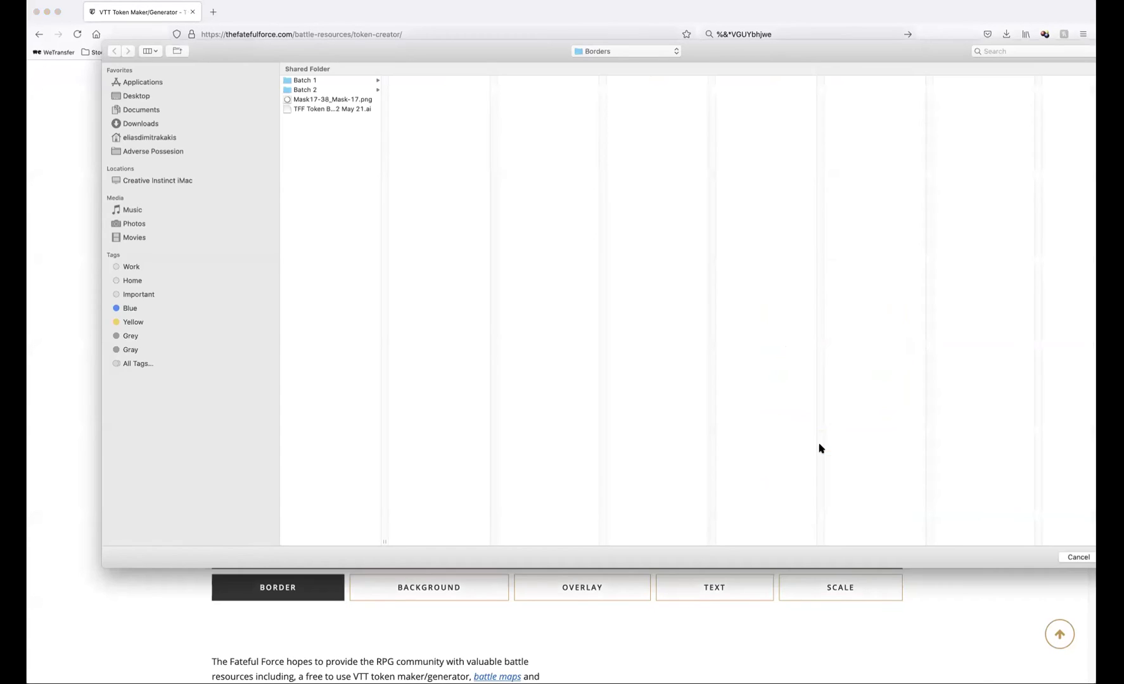
pyautogui.click(306, 90)
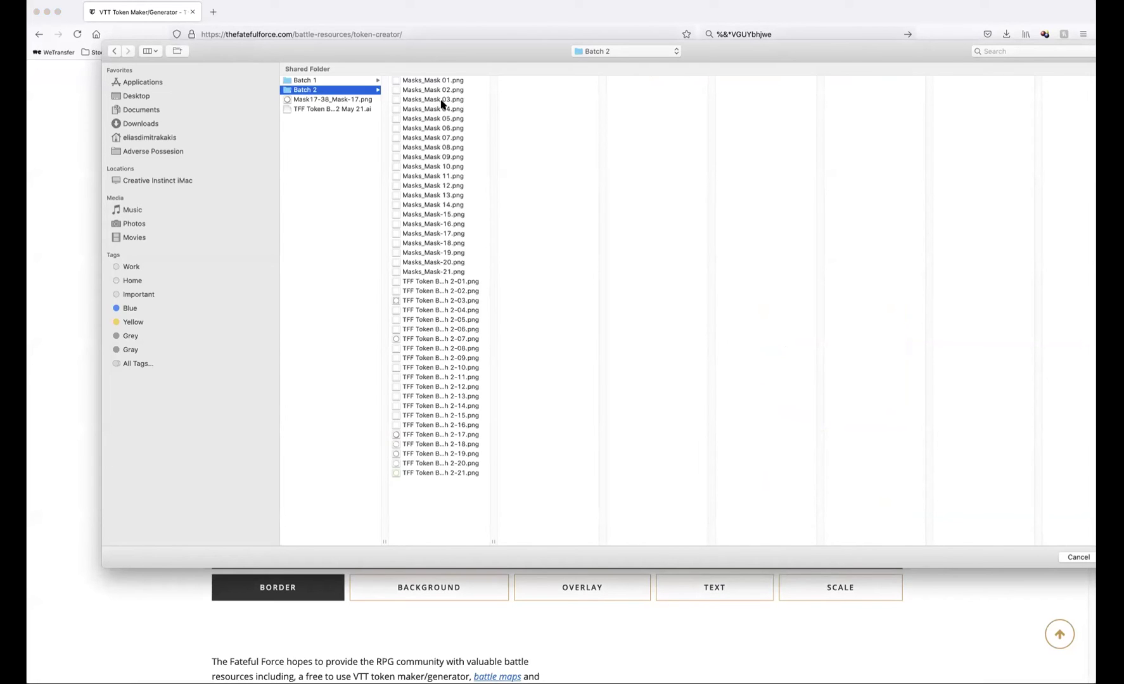
pyautogui.click(435, 302)
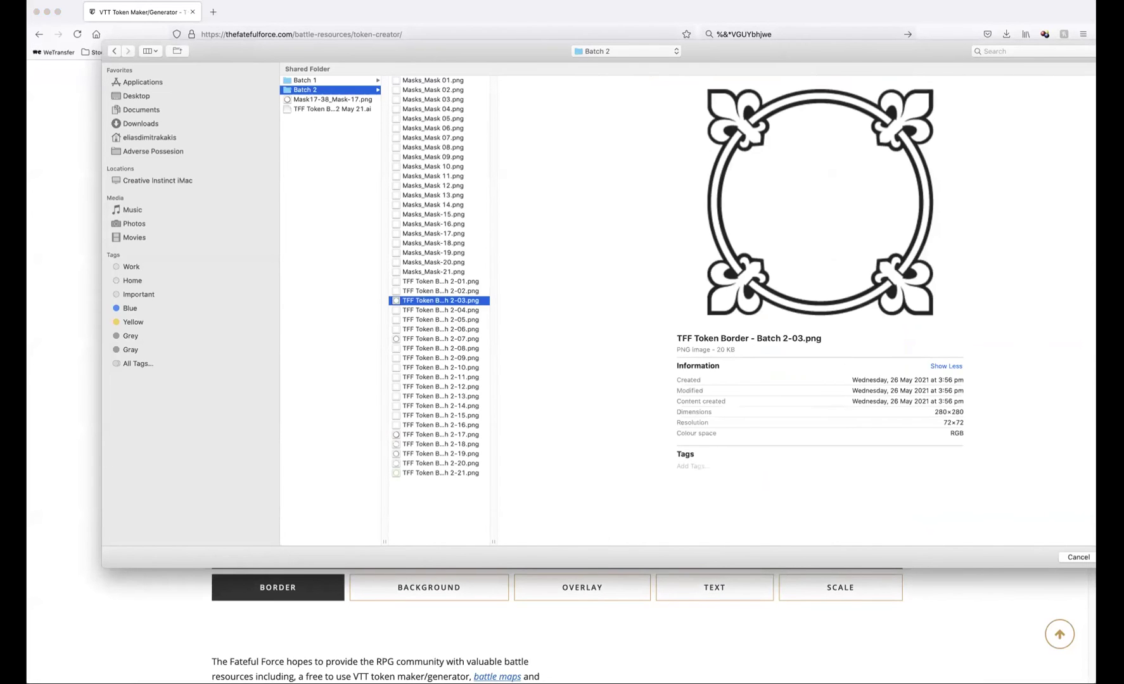
pyautogui.press('Return')
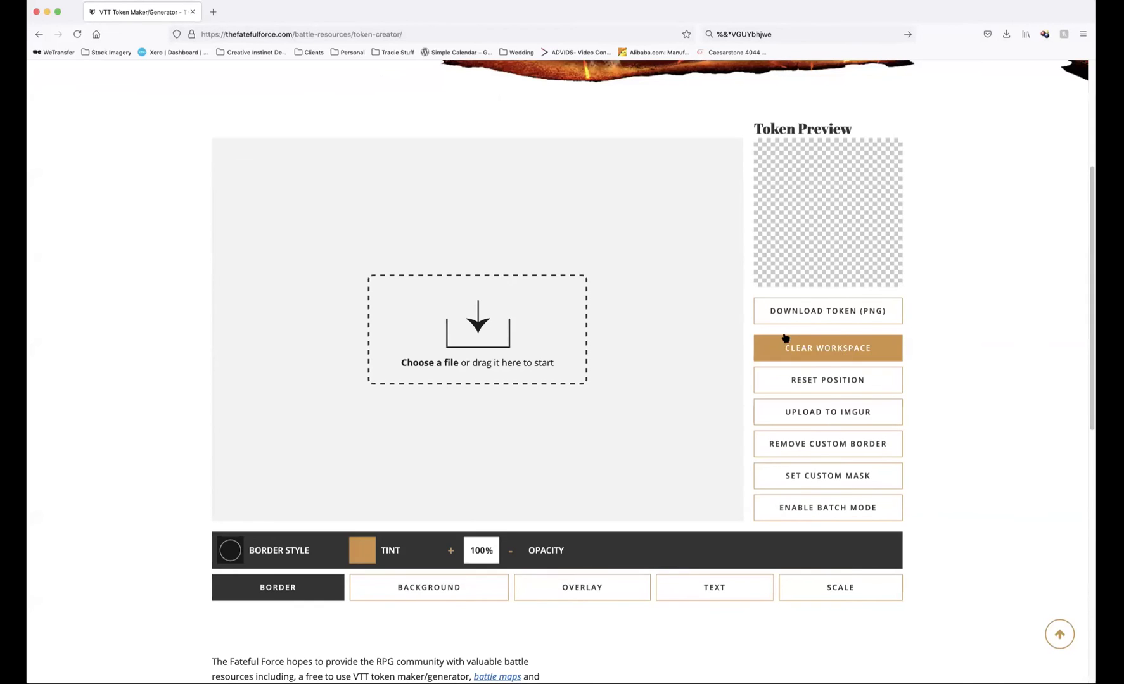
# Load the knight image, enlarge it and nudge it into place inside the fleur-de-lis border
pyautogui.moveTo(515, 311); pyautogui.dragTo(470, 320)
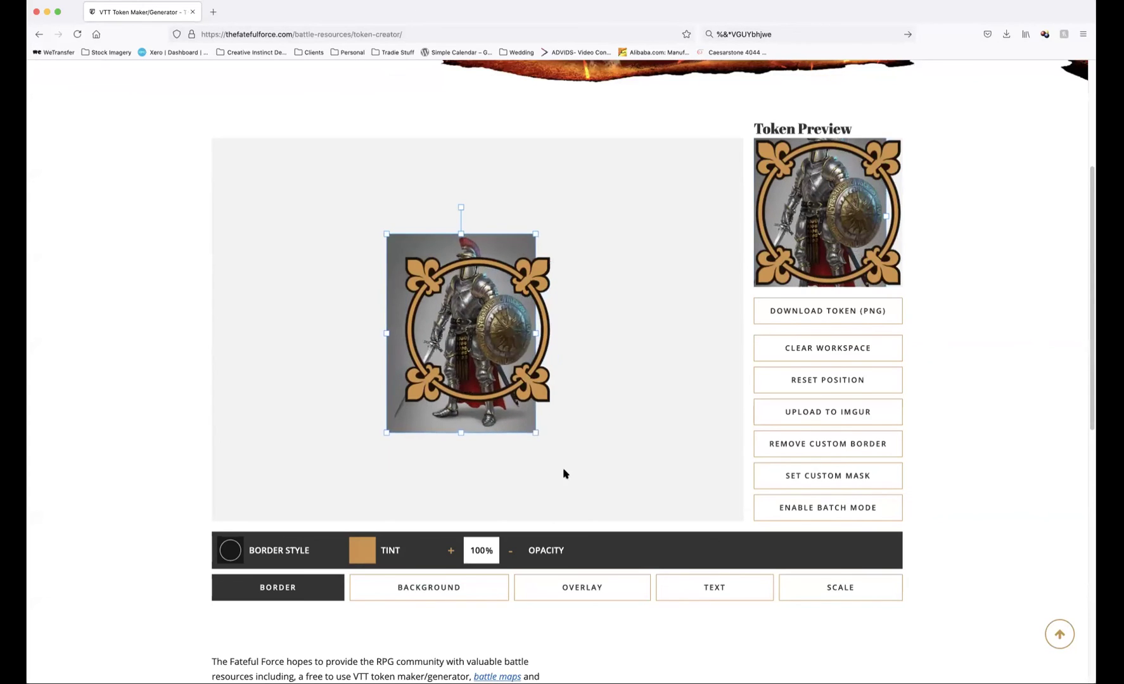
pyautogui.moveTo(535, 432); pyautogui.dragTo(551, 465)
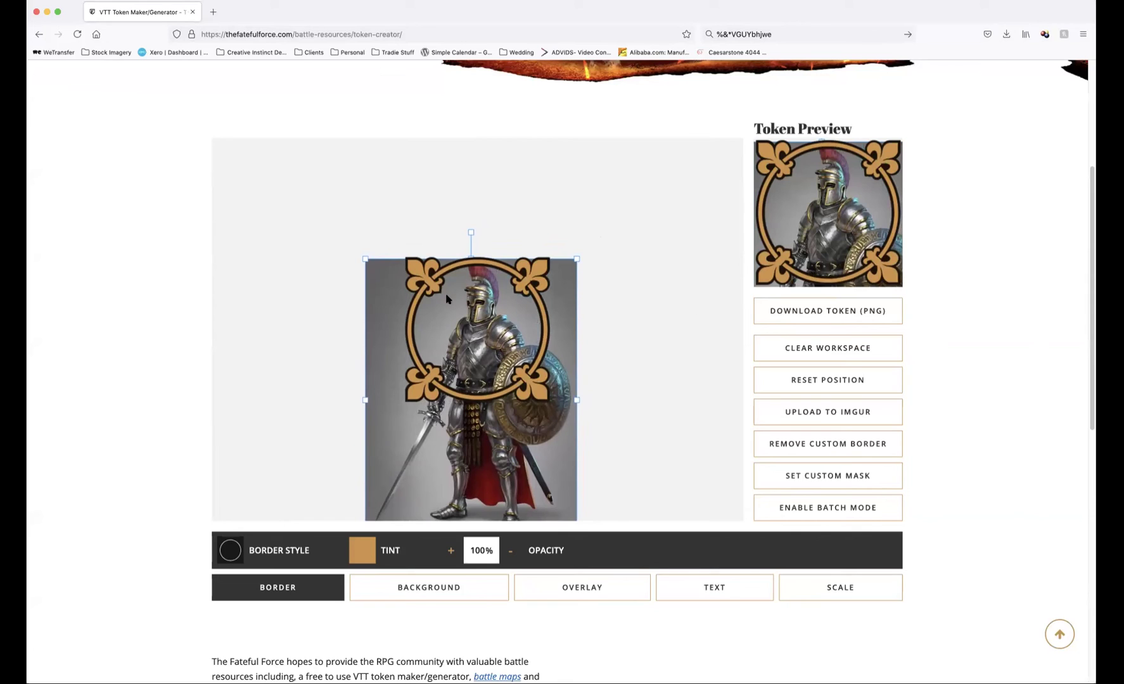
pyautogui.moveTo(491, 342); pyautogui.dragTo(491, 341)
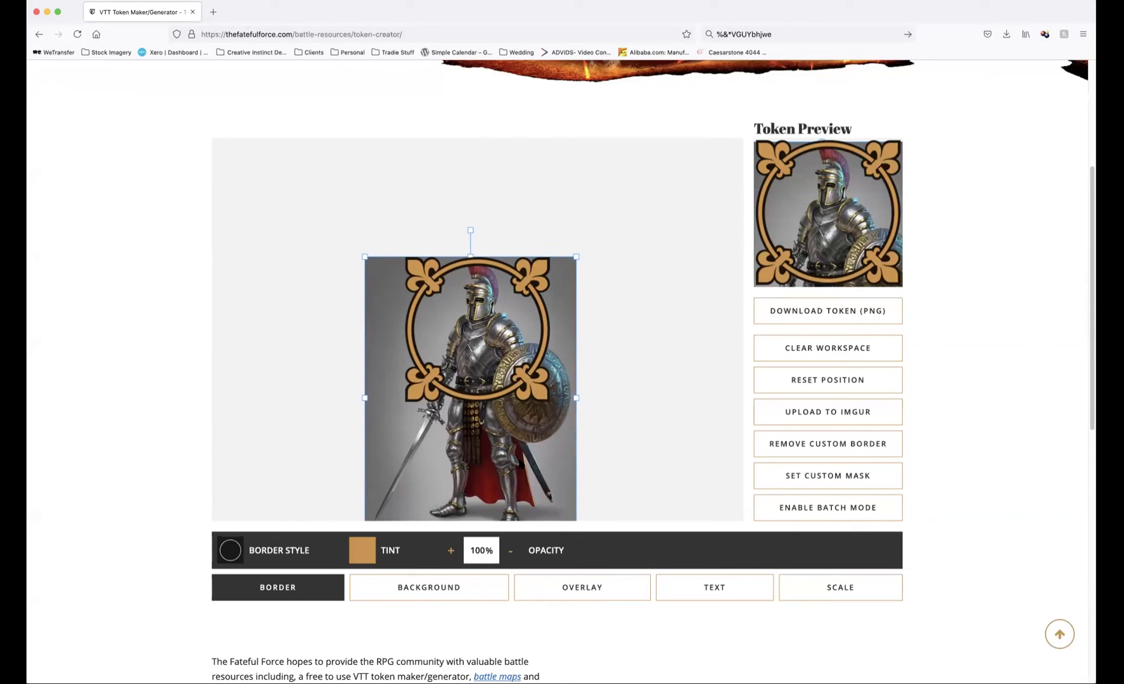
pyautogui.click(828, 480)
pyautogui.click(1087, 557)
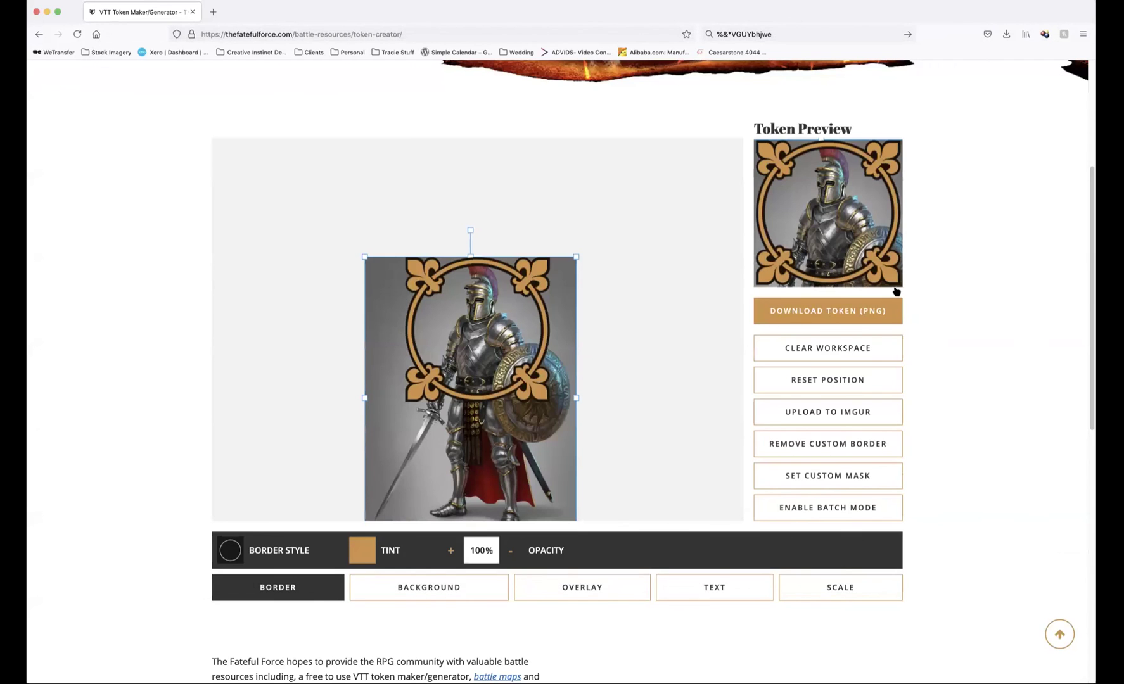
# Apply the custom mask from the Batch 2 folder so the token's sides become transparent
pyautogui.click(827, 476)
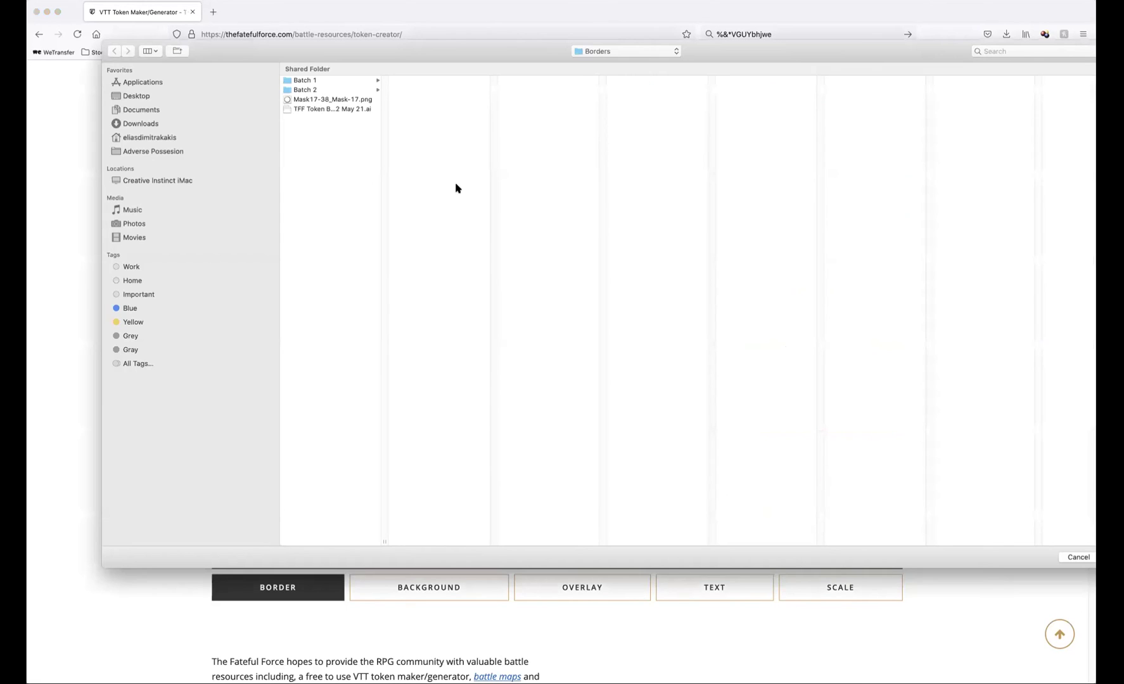
pyautogui.click(305, 90)
pyautogui.doubleClick(437, 100)
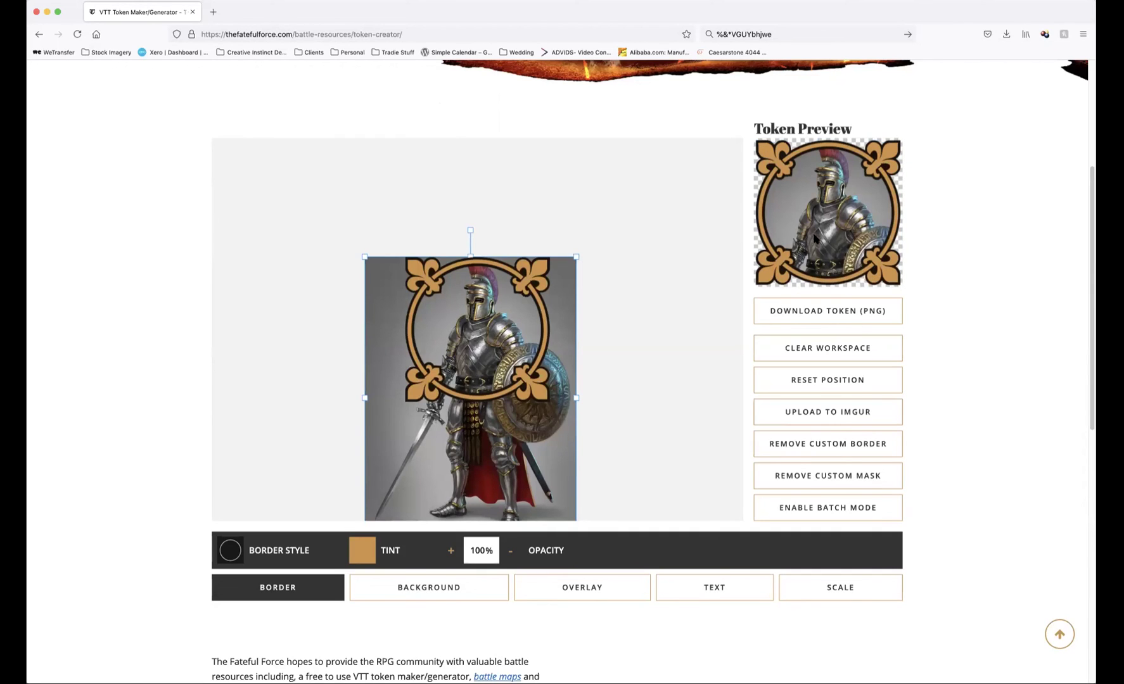
# Tint the fleur-de-lis border grey #6e6e6e instead of gold
pyautogui.click(363, 546)
pyautogui.moveTo(449, 353); pyautogui.dragTo(322, 330)
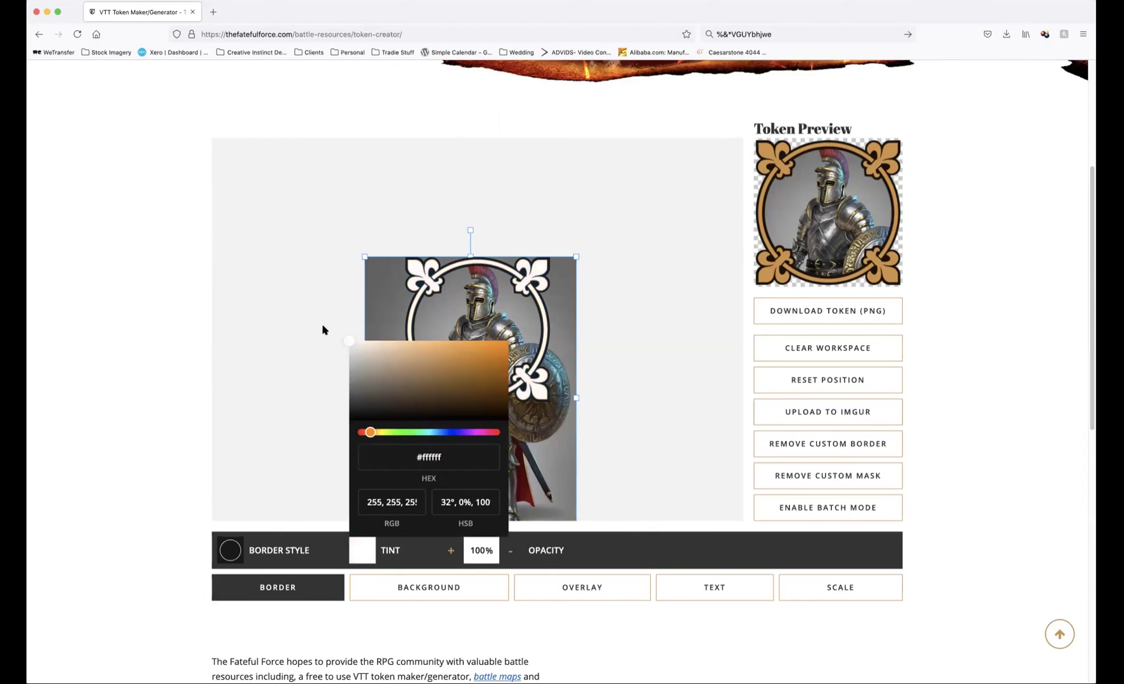
pyautogui.moveTo(394, 348); pyautogui.dragTo(408, 366)
pyautogui.moveTo(443, 432); pyautogui.dragTo(454, 432)
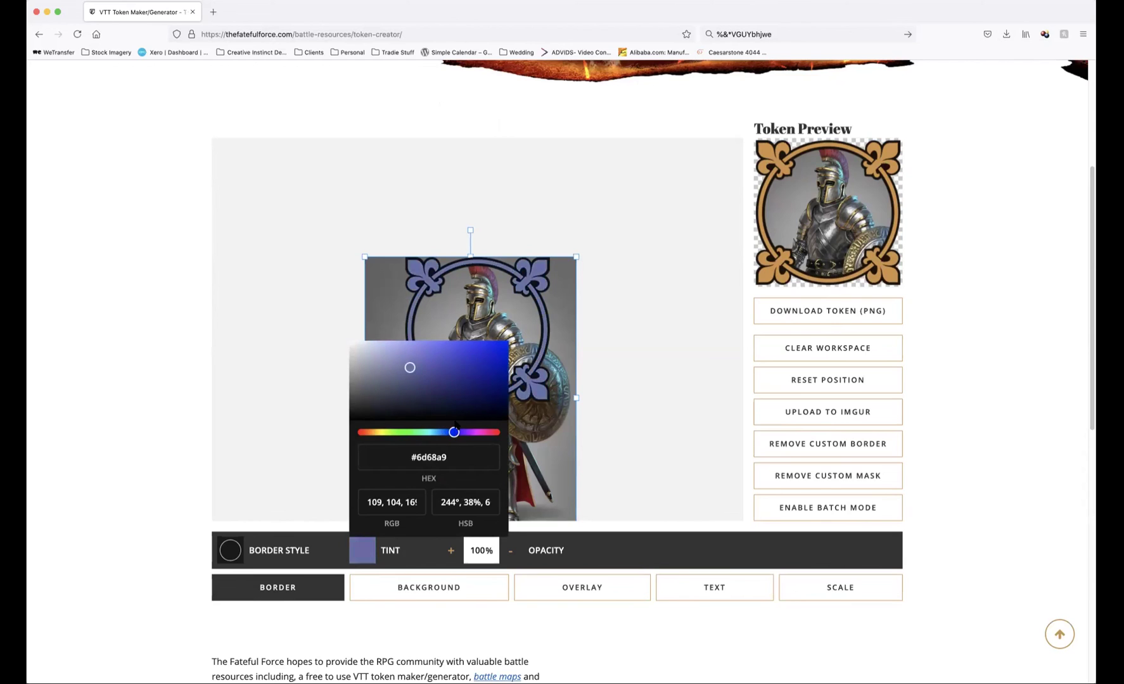
pyautogui.click(464, 371)
pyautogui.moveTo(478, 367)
pyautogui.mouseDown()
pyautogui.moveTo(476, 394)
pyautogui.moveTo(380, 401)
pyautogui.moveTo(291, 386)
pyautogui.mouseUp()
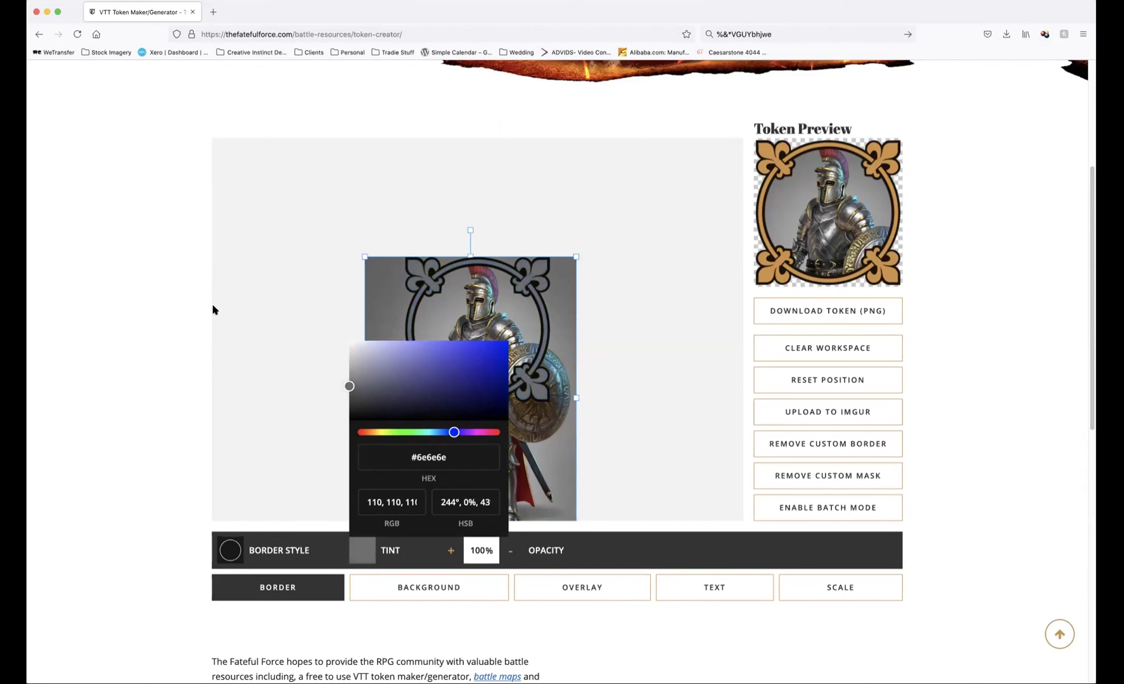
pyautogui.click(213, 310)
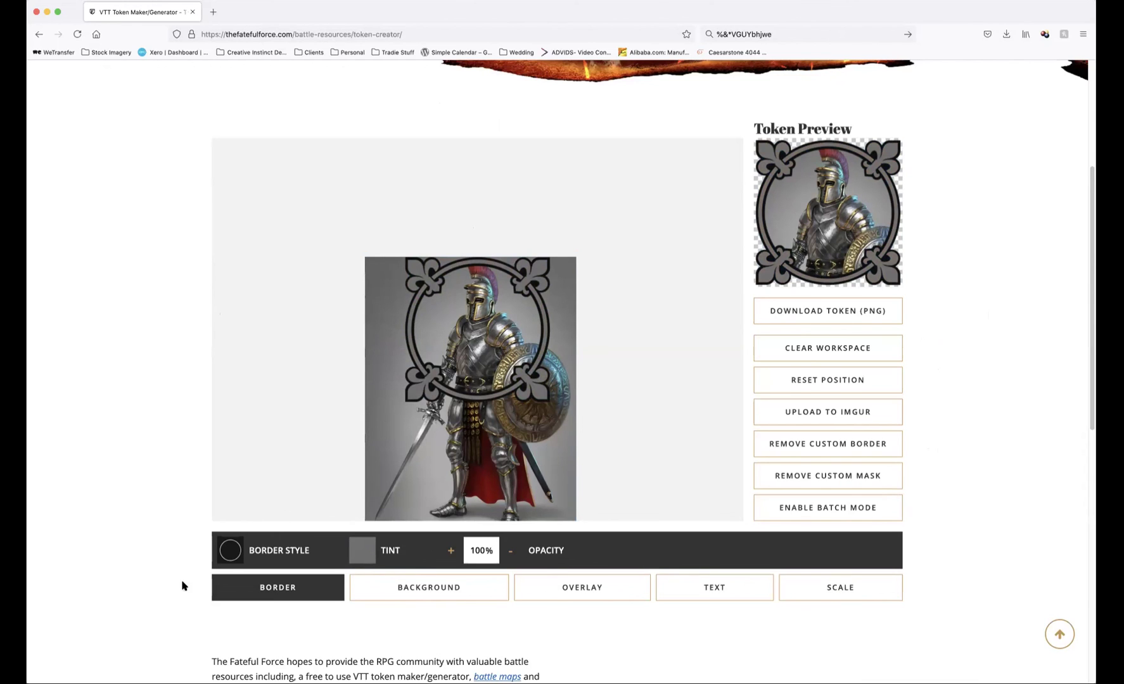
pyautogui.click(233, 551)
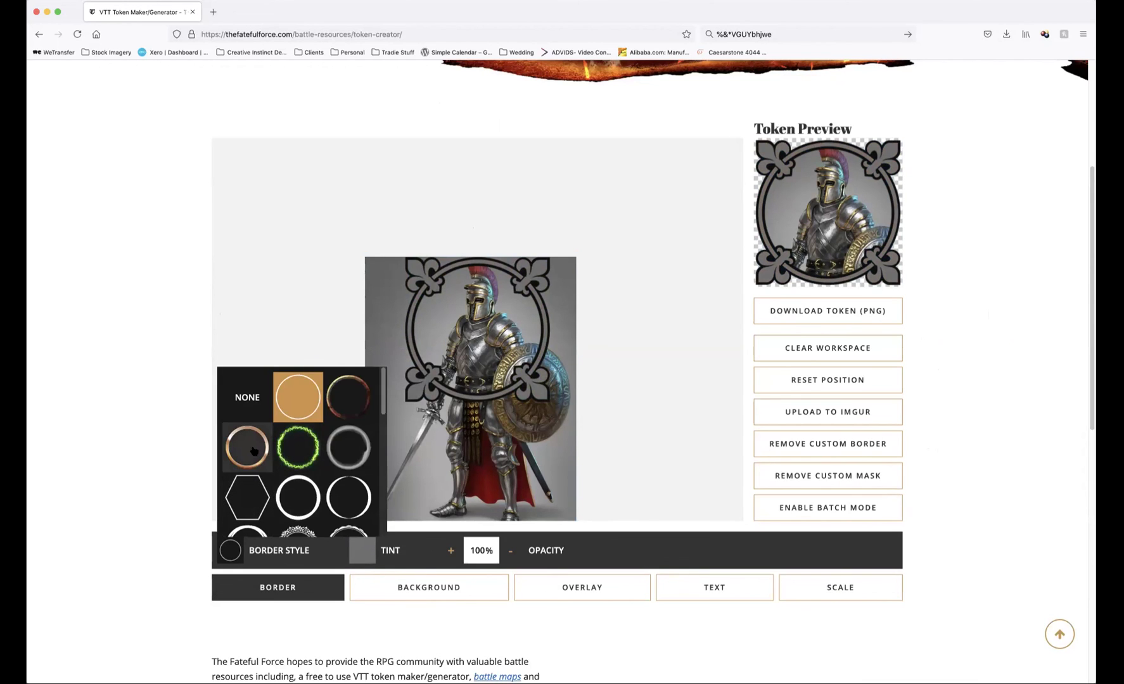